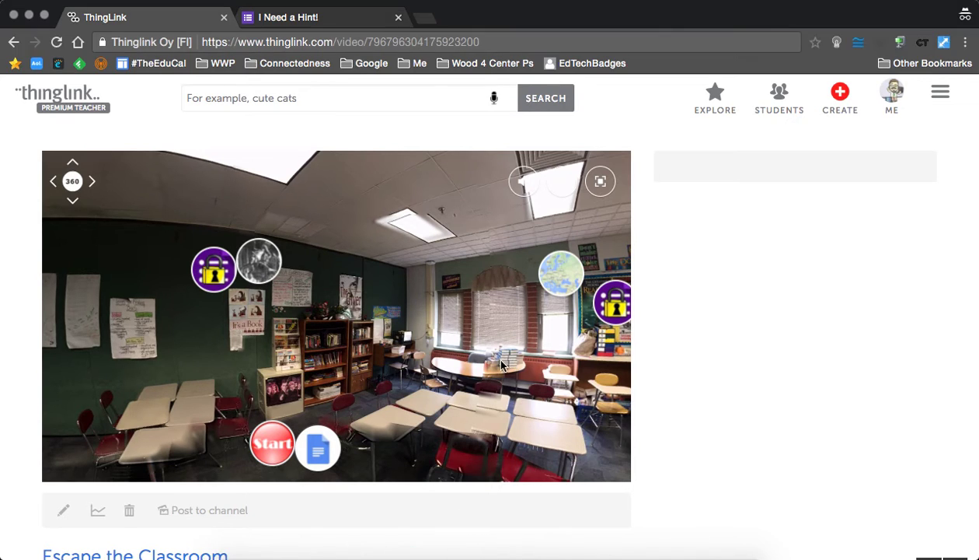
# Step: Pan the 360° Escape the Classroom scene until the whiteboard faces you
pyautogui.moveTo(502, 364)
pyautogui.mouseDown()
pyautogui.moveTo(307, 354)
pyautogui.moveTo(265, 333)
pyautogui.mouseUp()
# Step: Preview the 'I Need a Hint!' form in the Google Docs tag, then switch to its standalone page
pyautogui.click(265, 334)
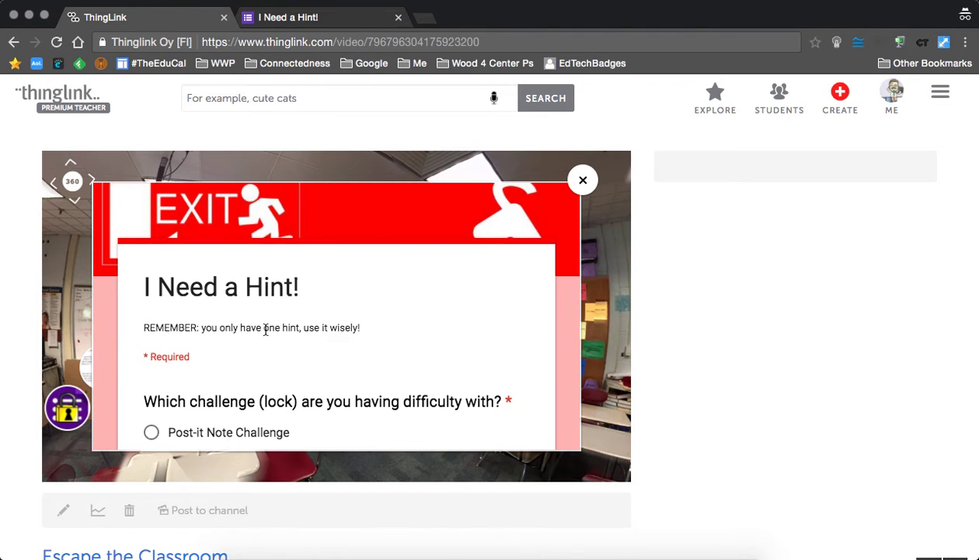
pyautogui.scroll(-2, 462, 287)
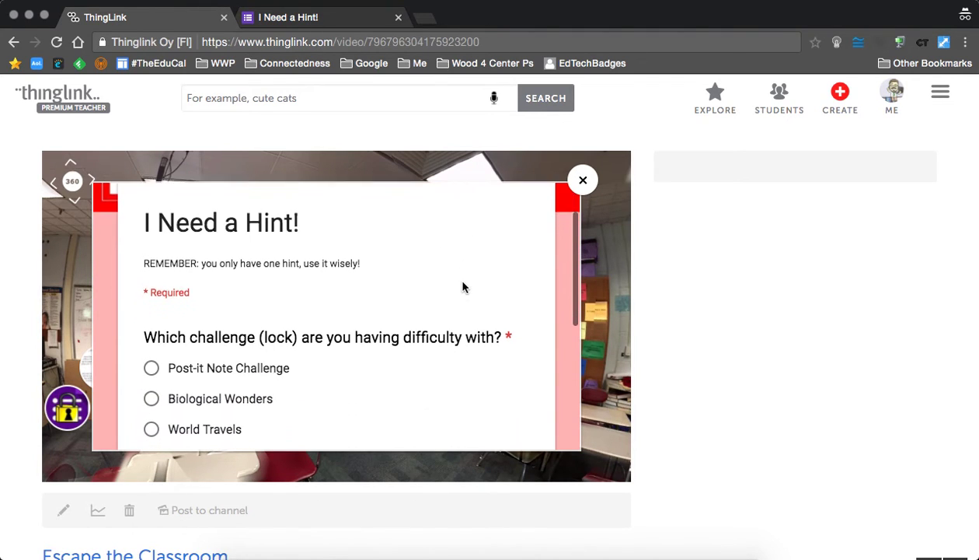
pyautogui.scroll(-2, 461, 287)
pyautogui.scroll(-1, 461, 286)
pyautogui.scroll(-2, 462, 287)
pyautogui.scroll(-1, 462, 287)
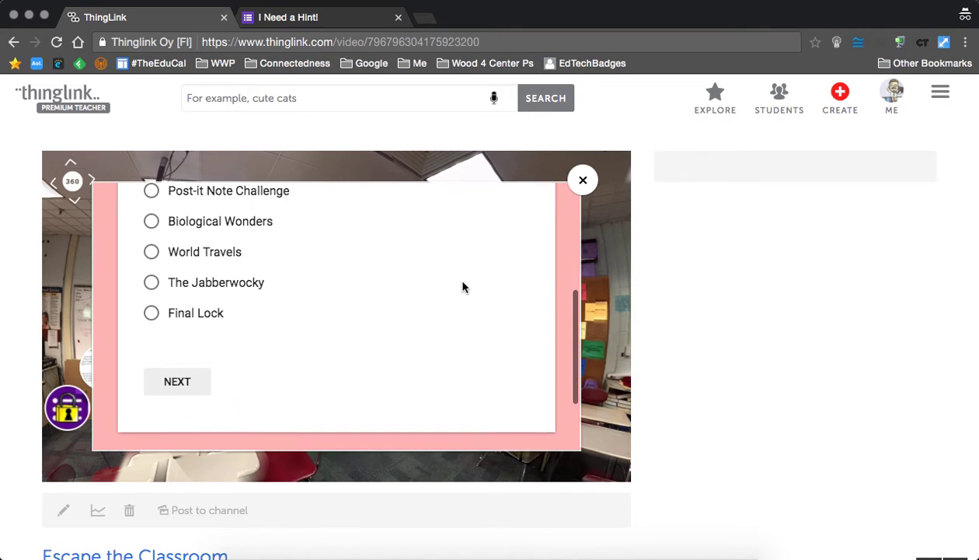
pyautogui.scroll(5, 462, 287)
pyautogui.scroll(1, 462, 287)
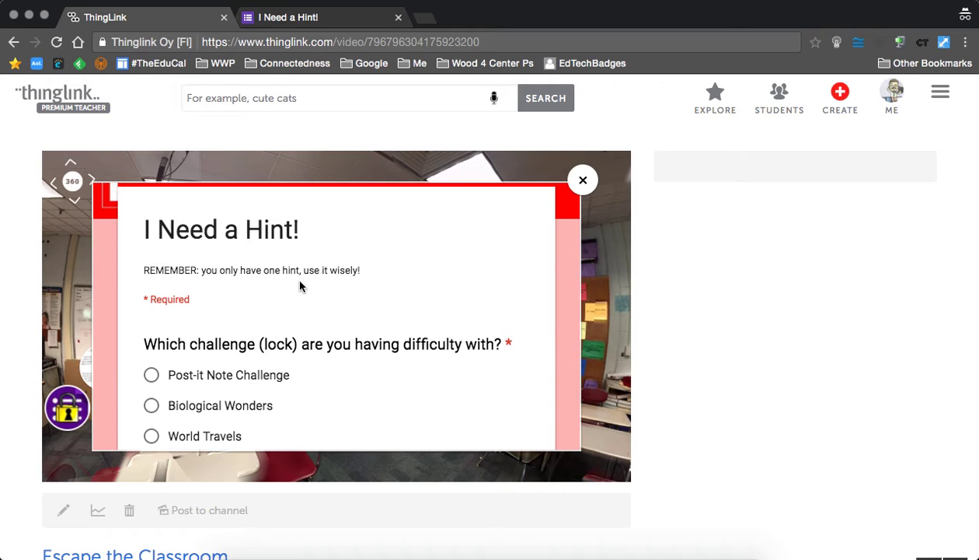
pyautogui.click(299, 17)
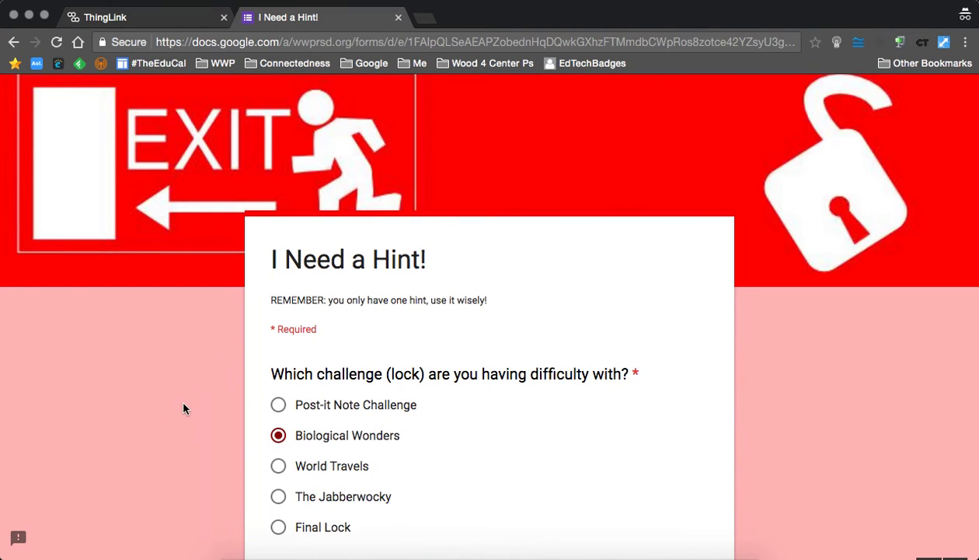
# Step: Answer World Travels and continue to the cipher-chart and soldier-clue hint page
pyautogui.scroll(-3, 286, 371)
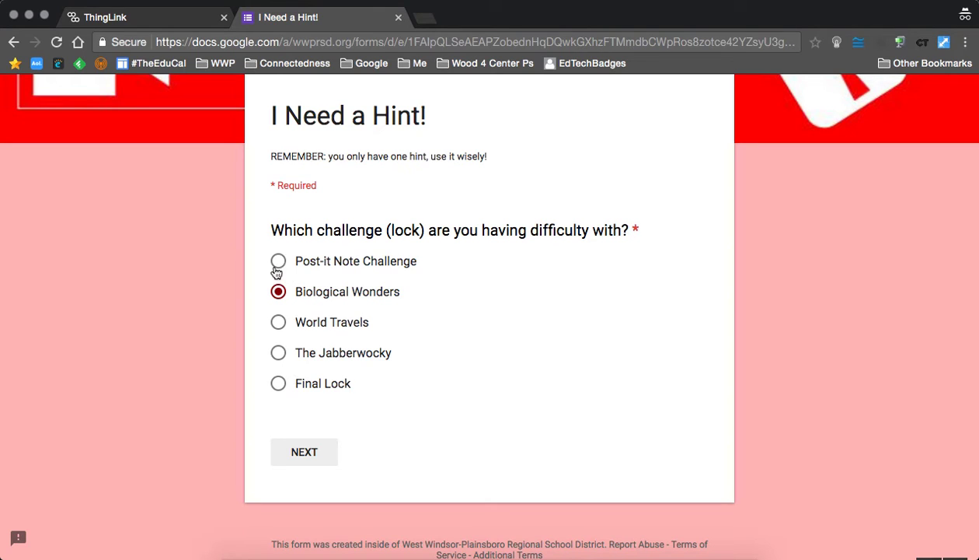
pyautogui.click(278, 325)
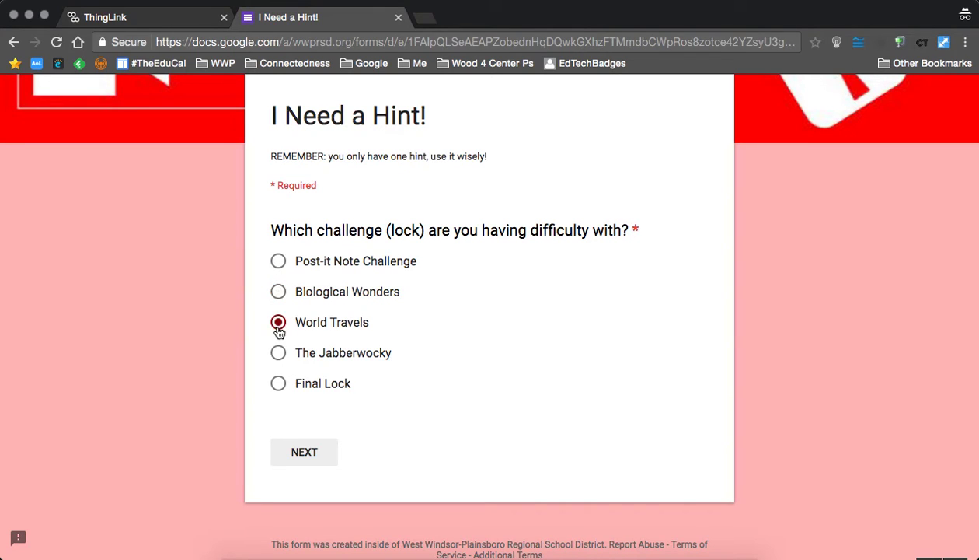
pyautogui.click(304, 452)
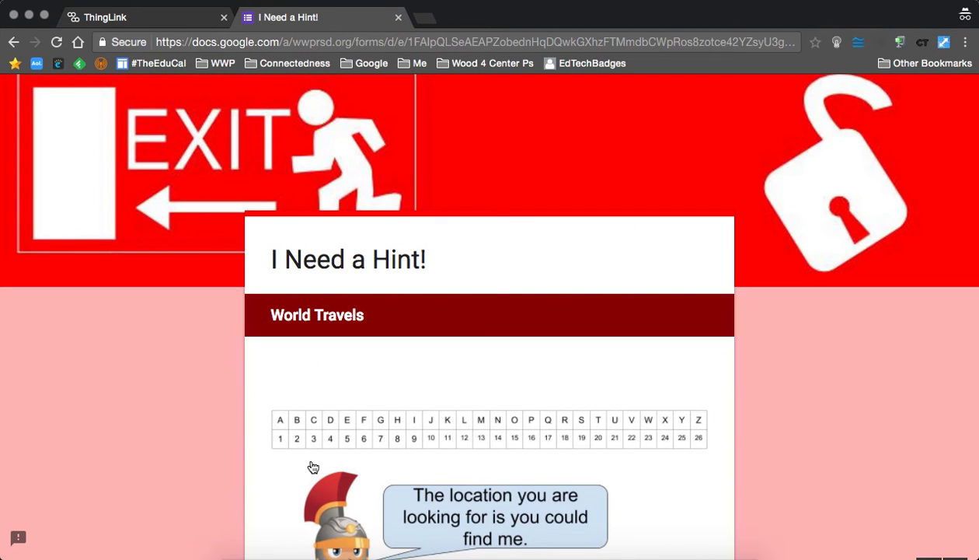
pyautogui.scroll(-5, 245, 445)
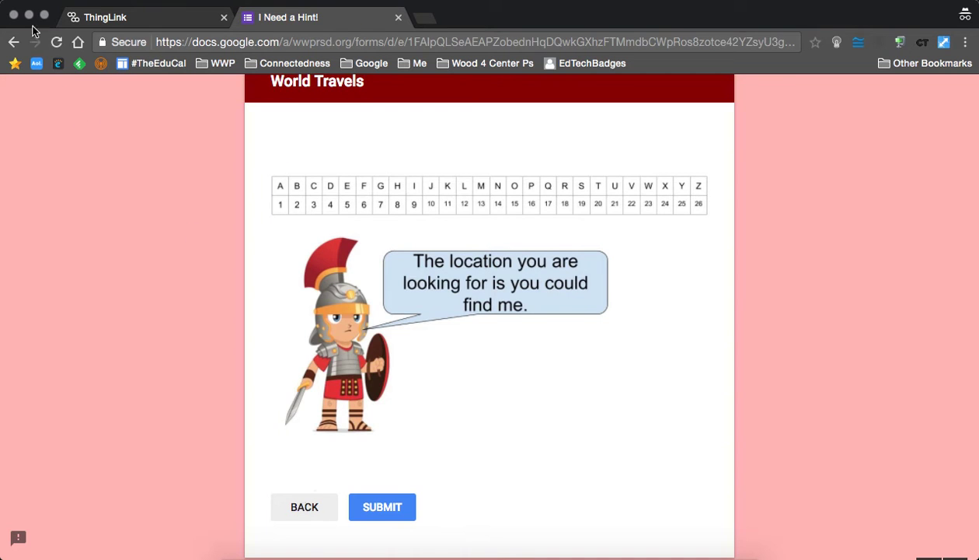
# Step: Minimize the hint window and scroll through the Fort Washington Breakout Hint form editor
pyautogui.click(28, 16)
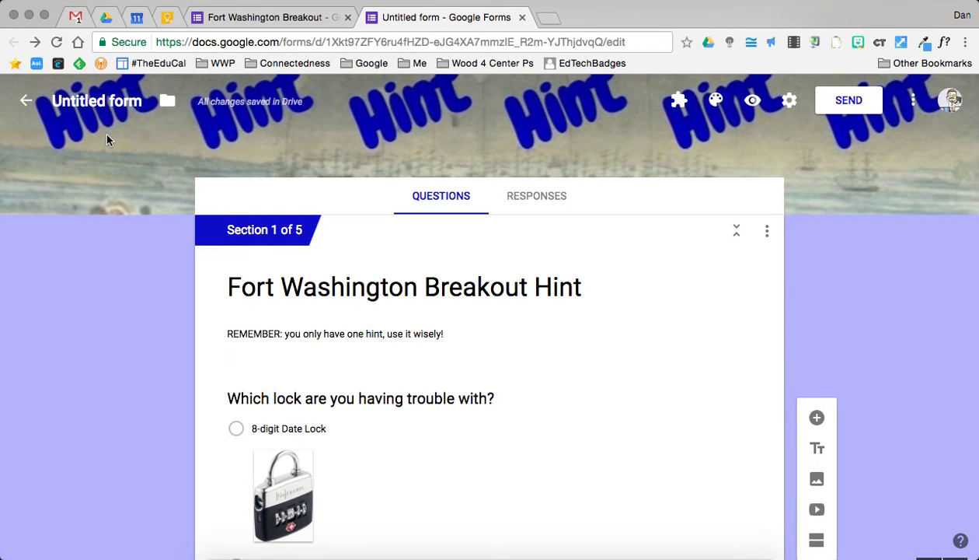
pyautogui.scroll(-1, 107, 140)
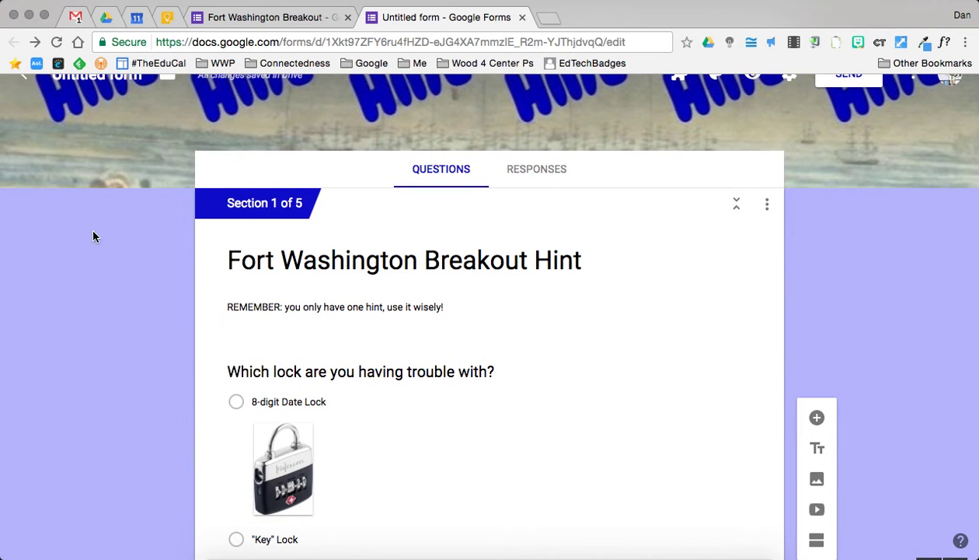
pyautogui.scroll(-2, 91, 243)
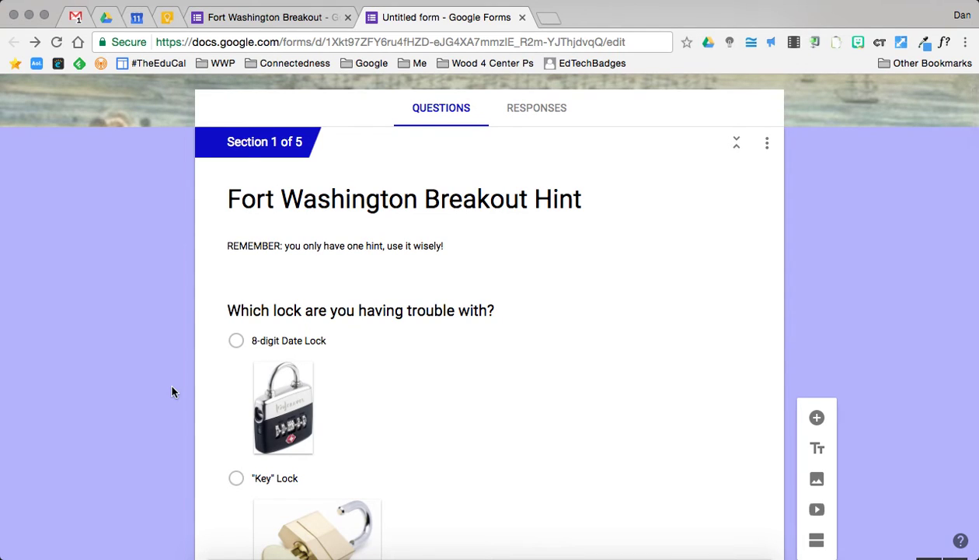
pyautogui.moveTo(283, 468)
pyautogui.scroll(-1, 291, 402)
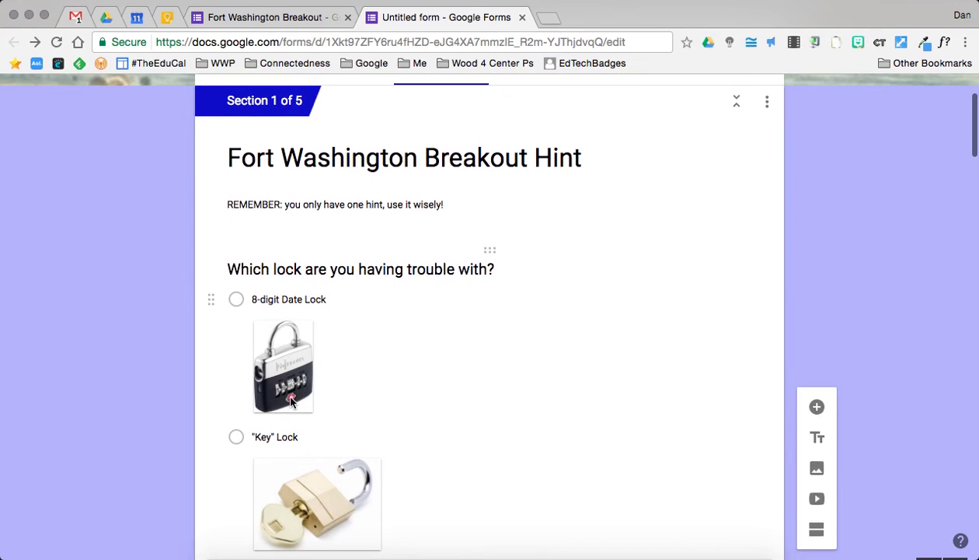
pyautogui.scroll(-1, 291, 402)
pyautogui.scroll(1, 291, 402)
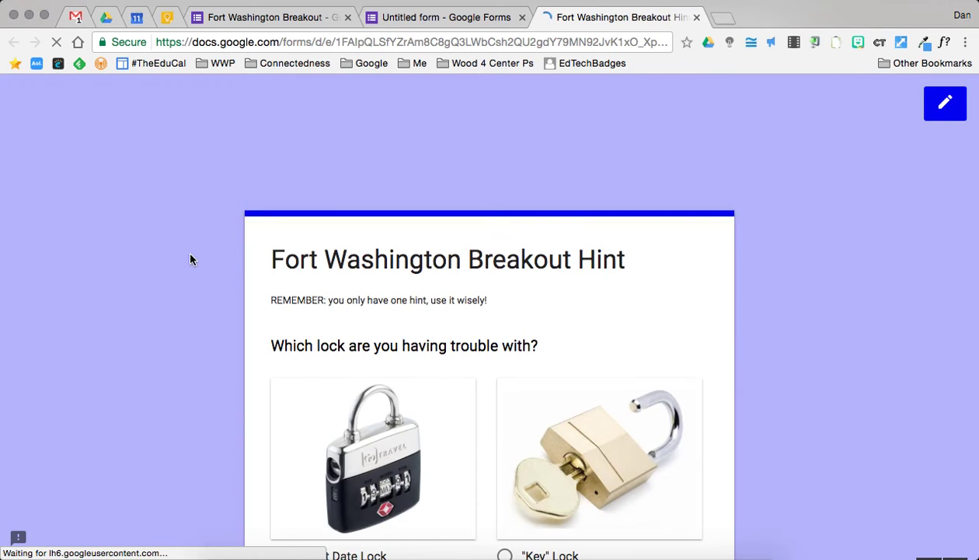
# Step: Scroll through the live preview, then close it and confirm leaving to return to the editor
pyautogui.scroll(-5, 191, 258)
pyautogui.scroll(-1, 190, 259)
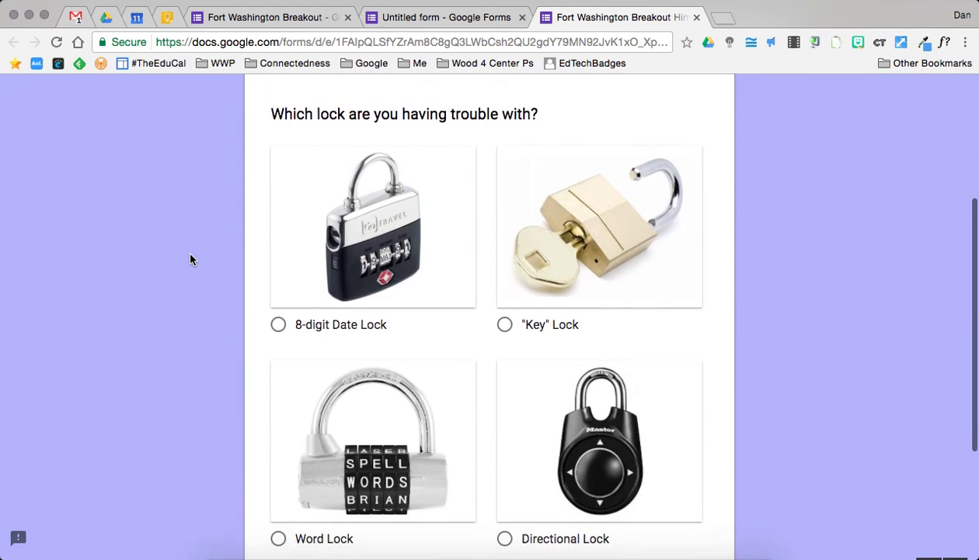
pyautogui.scroll(-1, 190, 259)
pyautogui.scroll(-1, 191, 259)
pyautogui.scroll(-1, 191, 259)
pyautogui.scroll(1, 190, 259)
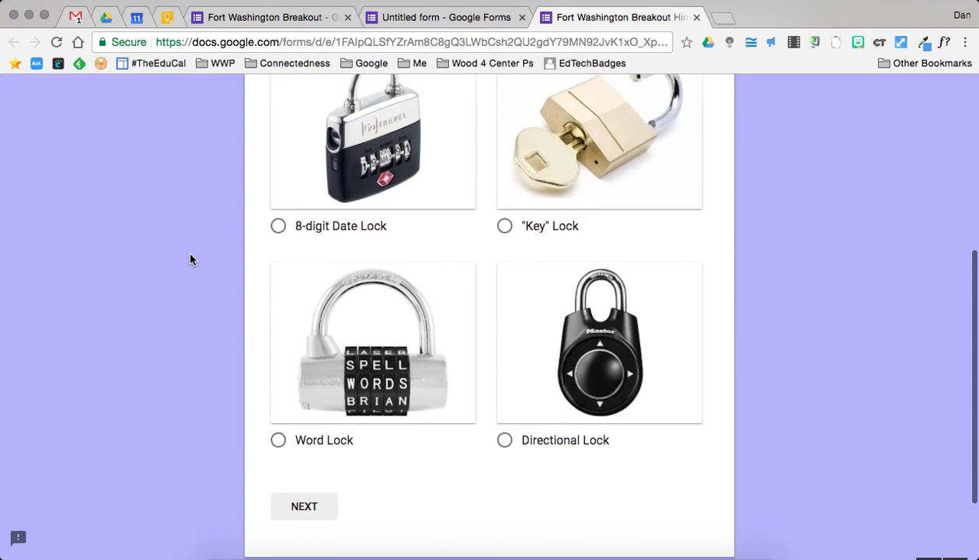
pyautogui.scroll(1, 190, 259)
pyautogui.scroll(5, 191, 259)
pyautogui.scroll(1, 191, 259)
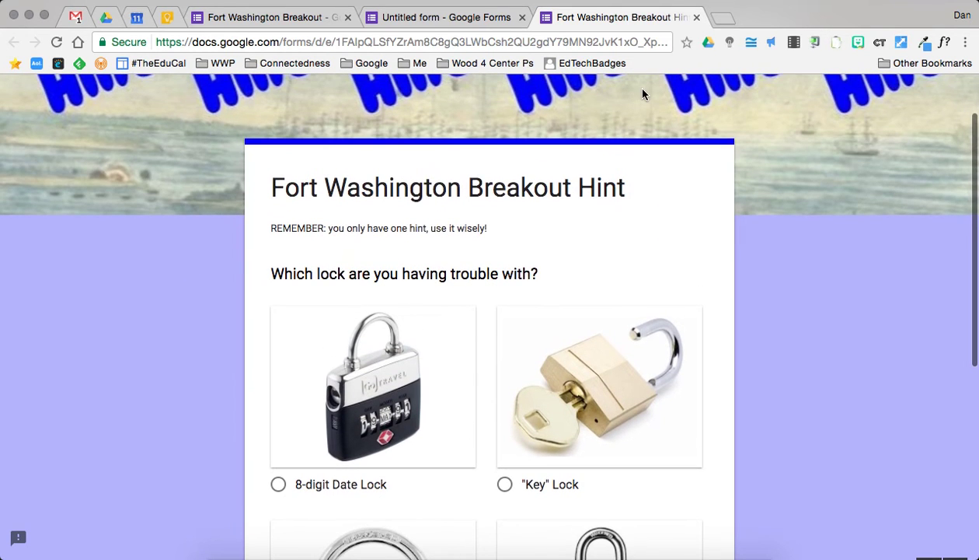
pyautogui.click(697, 17)
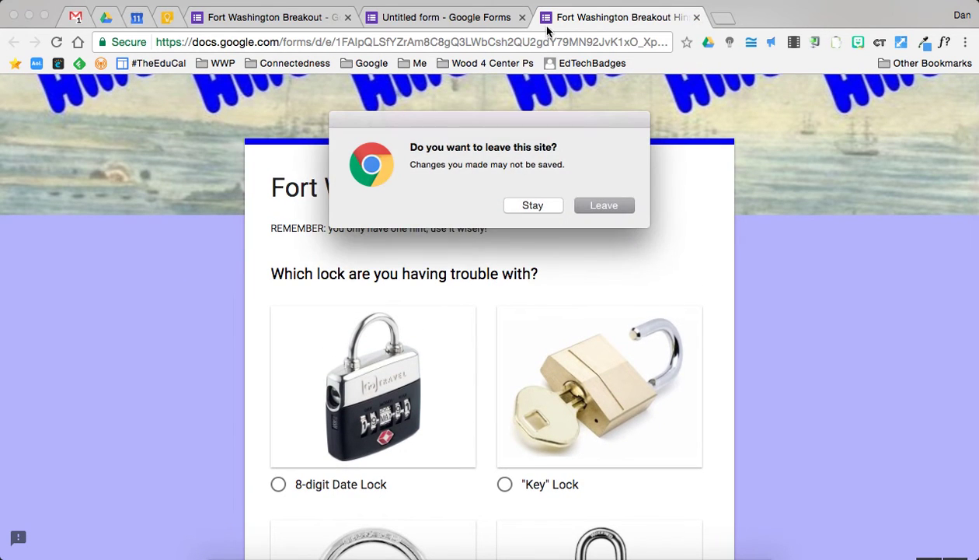
pyautogui.click(585, 206)
# Step: Turn on 'Go to section based on answer' for the lock question
pyautogui.scroll(-3, 108, 328)
pyautogui.scroll(-2, 108, 328)
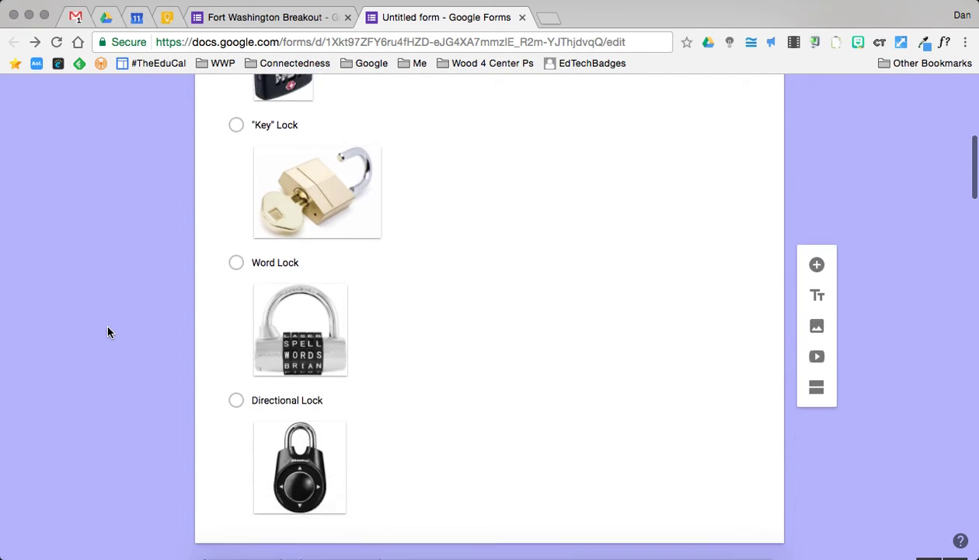
pyautogui.scroll(-1, 108, 332)
pyautogui.click(636, 179)
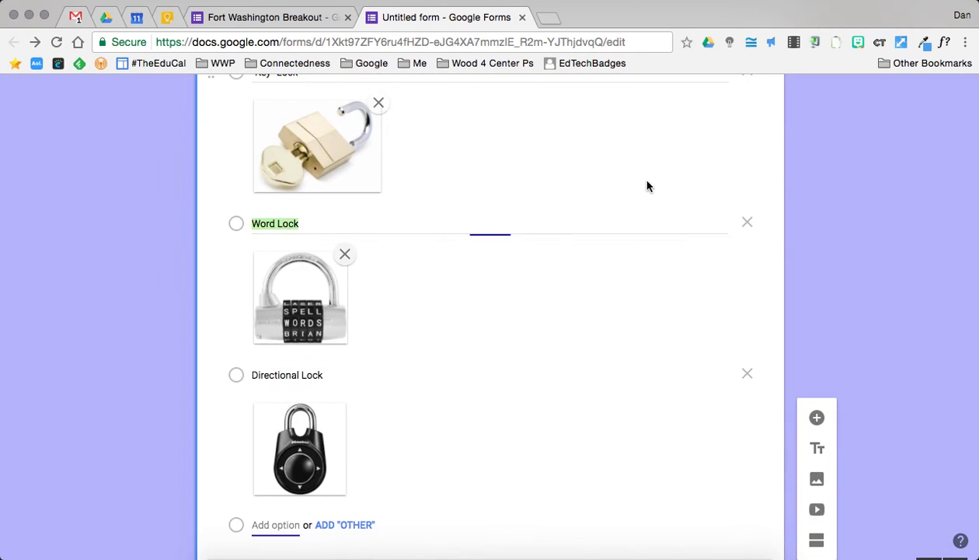
pyautogui.scroll(-2, 647, 186)
pyautogui.scroll(-2, 699, 198)
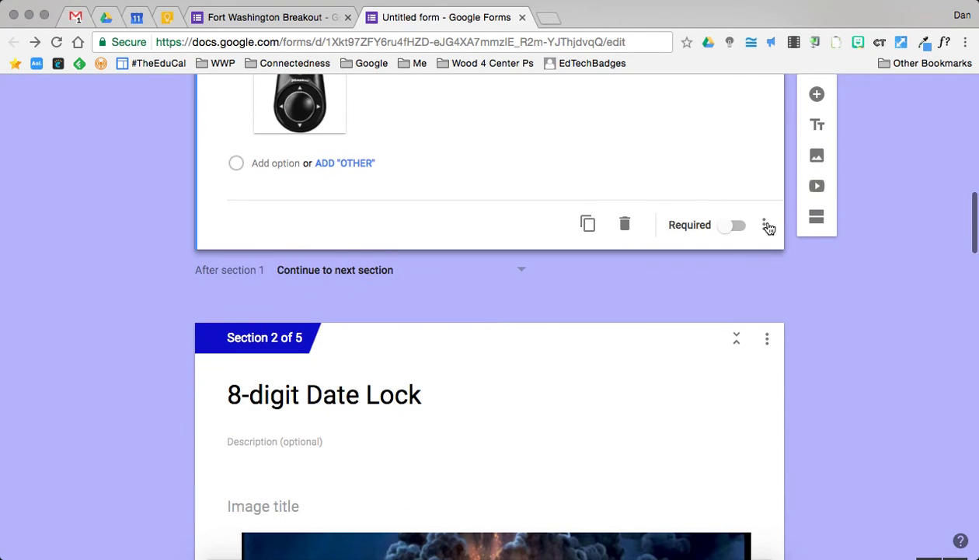
pyautogui.click(766, 227)
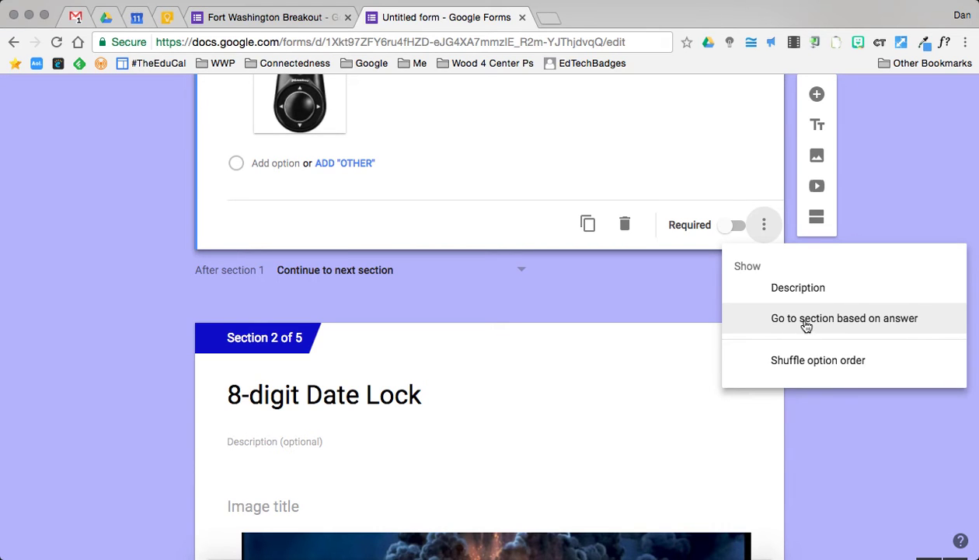
pyautogui.click(806, 321)
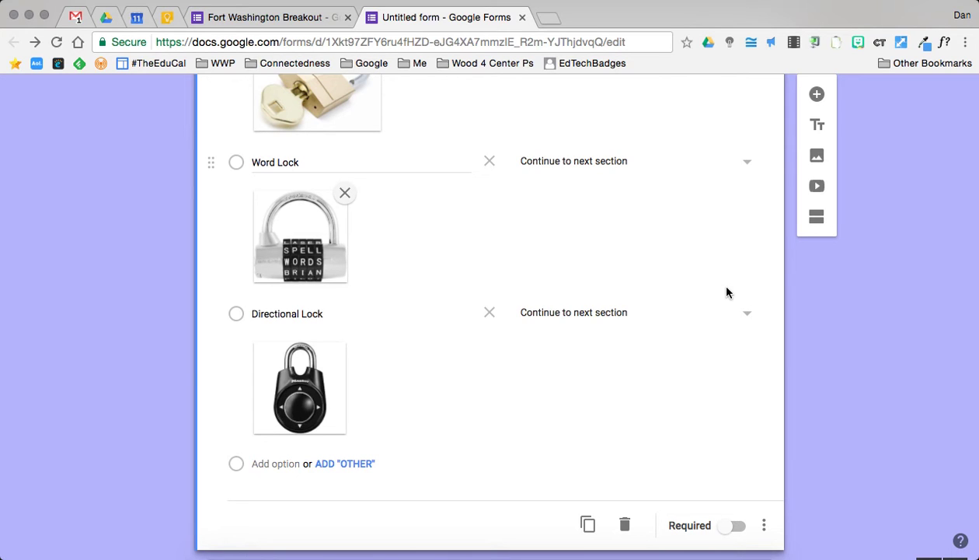
# Step: Make the lock question required
pyautogui.click(728, 530)
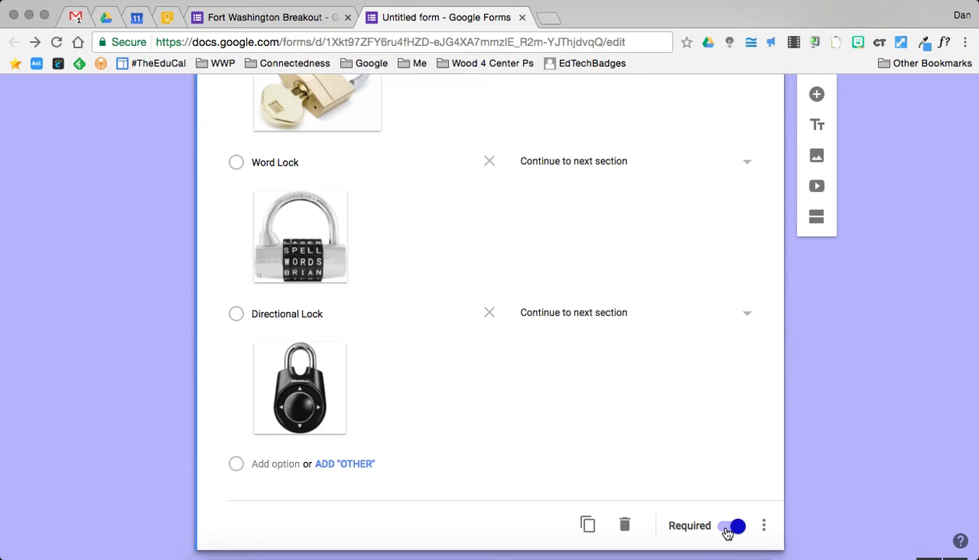
pyautogui.scroll(2, 726, 531)
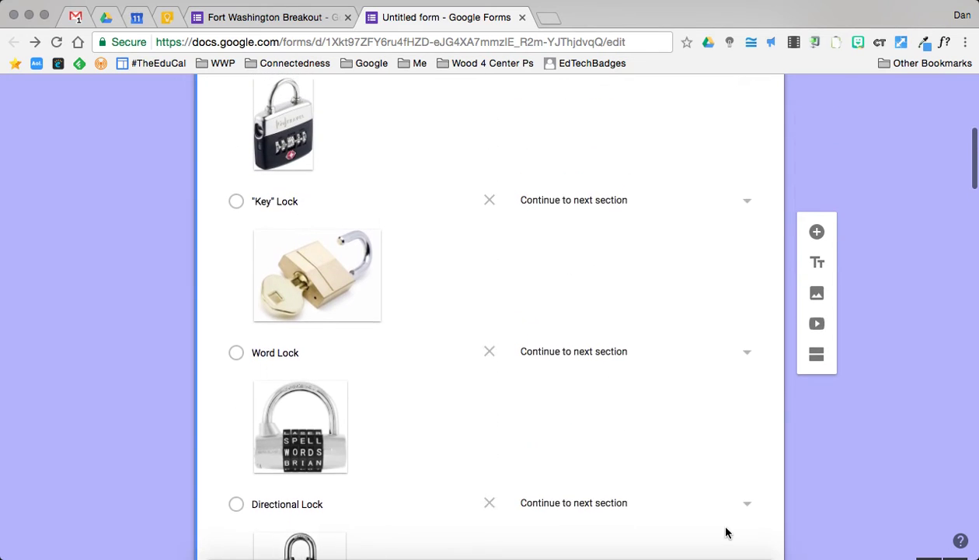
pyautogui.scroll(2, 726, 531)
pyautogui.scroll(1, 726, 531)
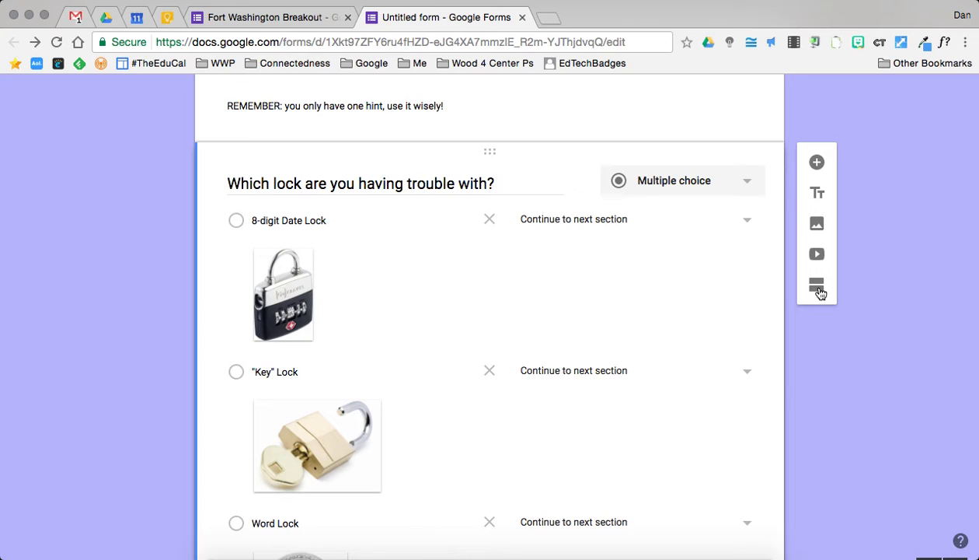
pyautogui.moveTo(350, 220)
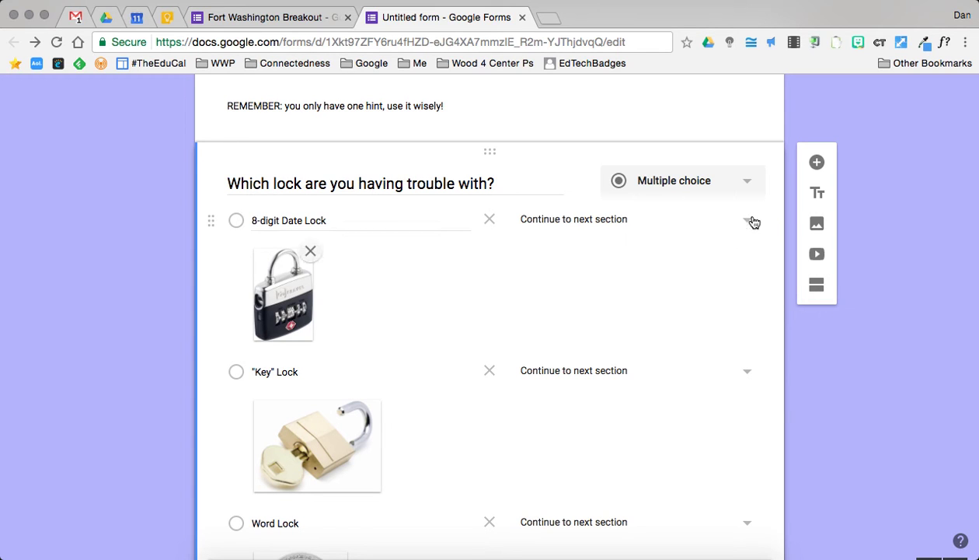
# Step: Route the Date, Key, Word and Directional Lock answers to sections 2, 3, 4 and 5
pyautogui.click(750, 222)
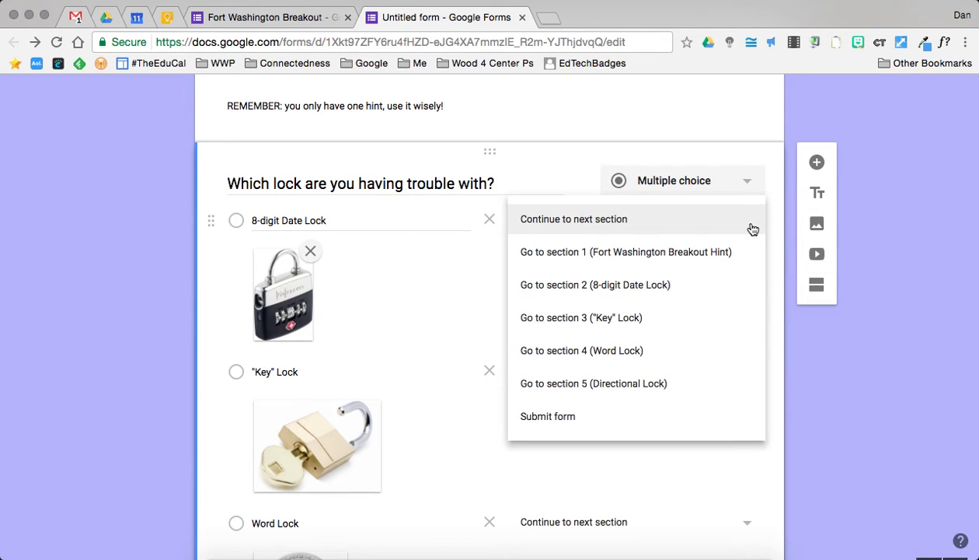
pyautogui.click(635, 286)
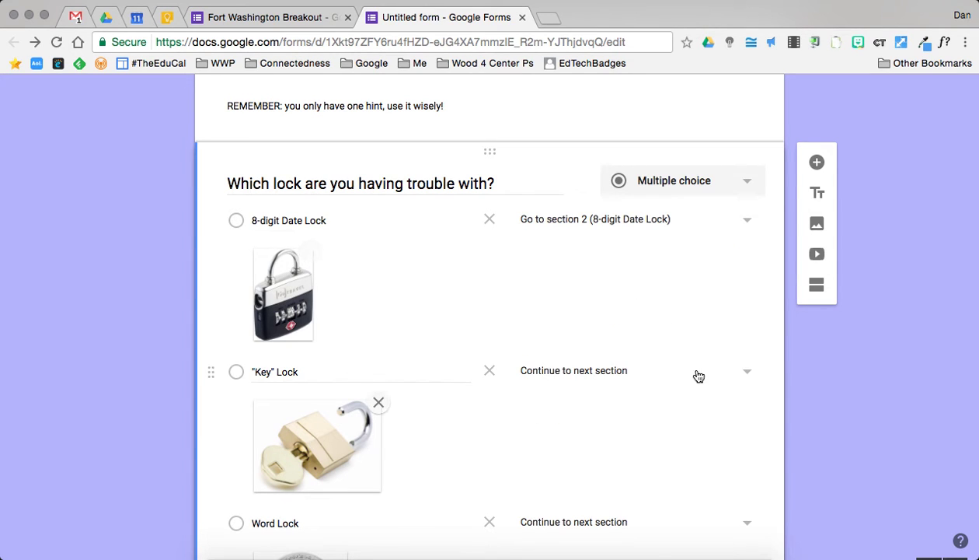
pyautogui.click(751, 373)
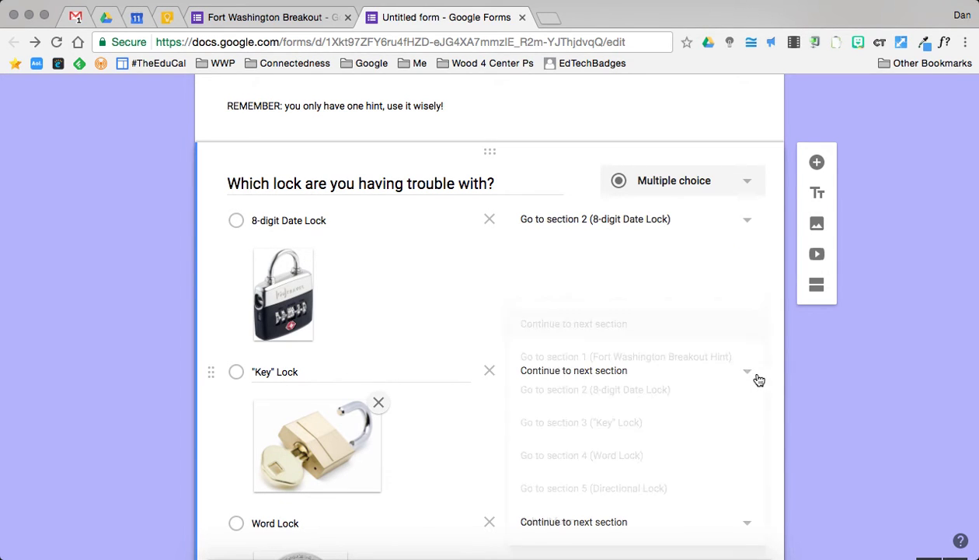
pyautogui.click(629, 426)
pyautogui.scroll(-2, 628, 426)
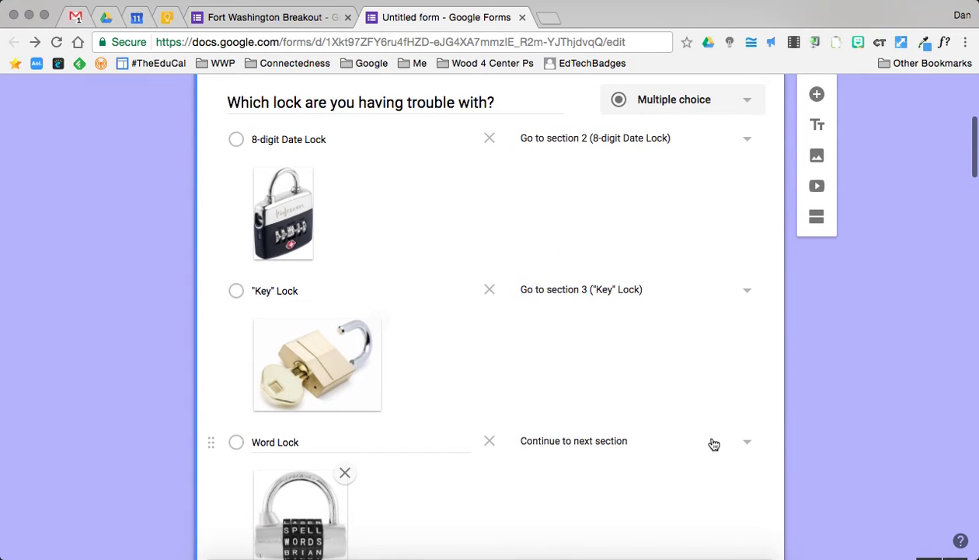
pyautogui.click(749, 451)
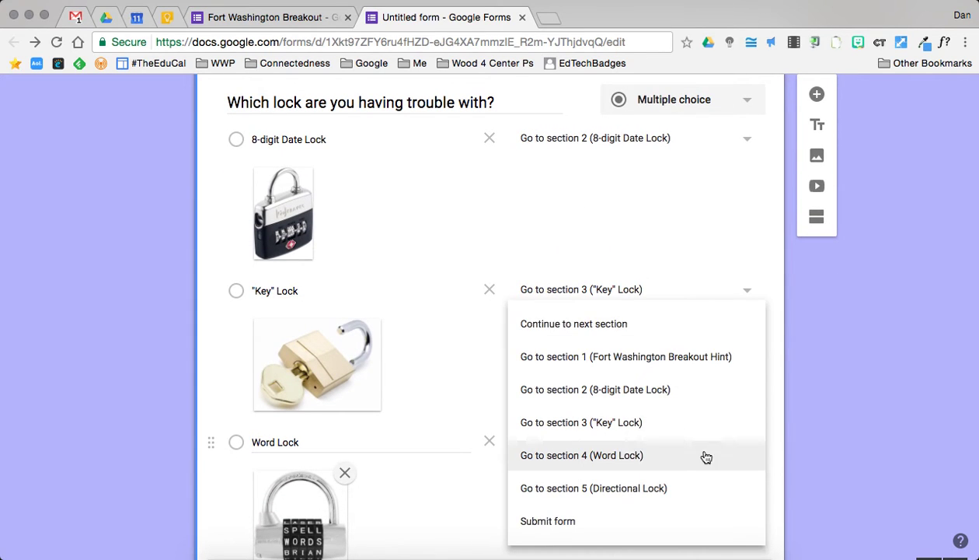
pyautogui.click(613, 458)
pyautogui.scroll(-2, 770, 466)
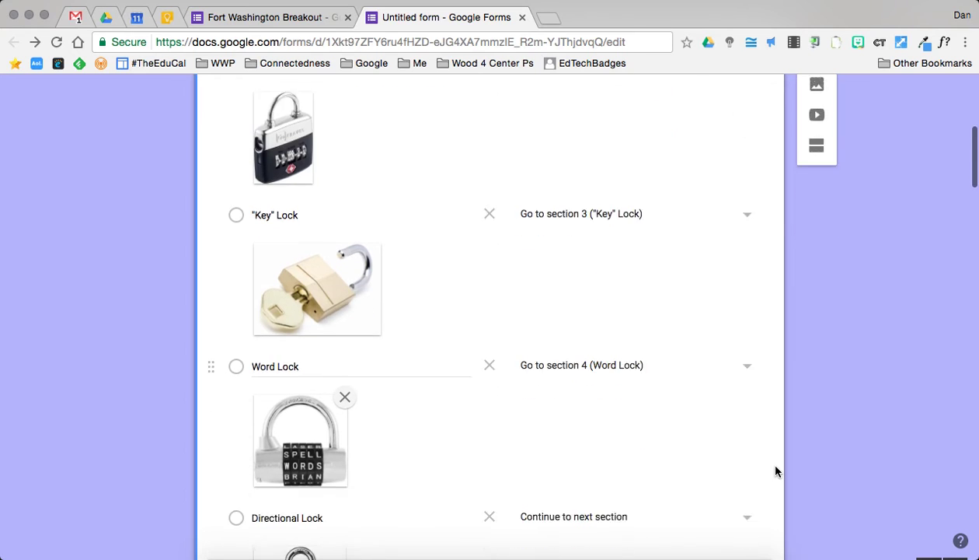
pyautogui.scroll(-3, 776, 471)
pyautogui.click(747, 415)
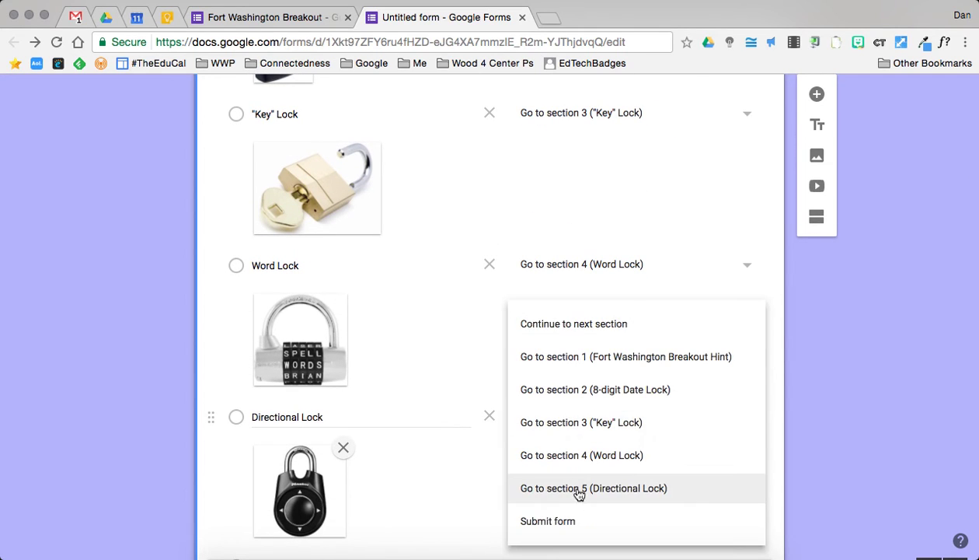
pyautogui.click(576, 500)
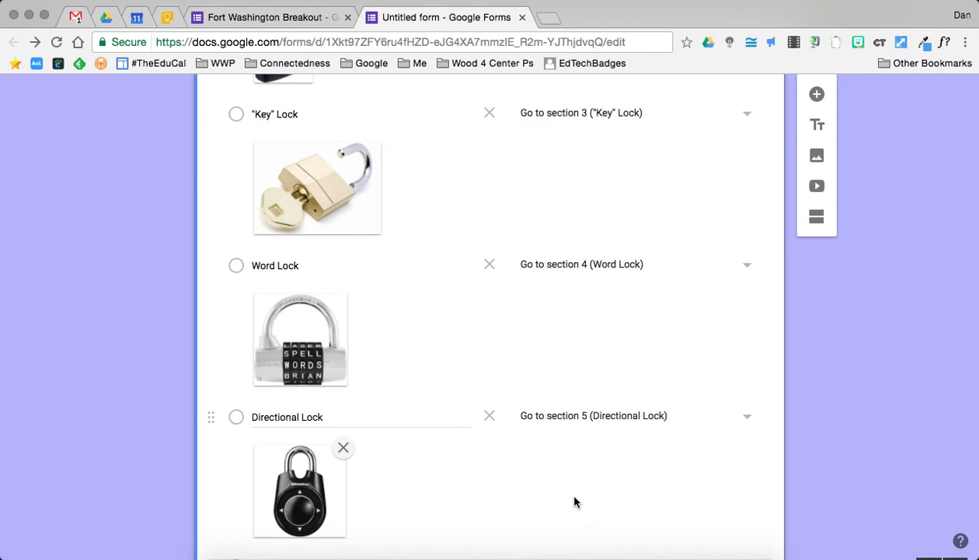
# Step: Set the form to submit after section 4 (Word Lock)
pyautogui.scroll(-1, 575, 501)
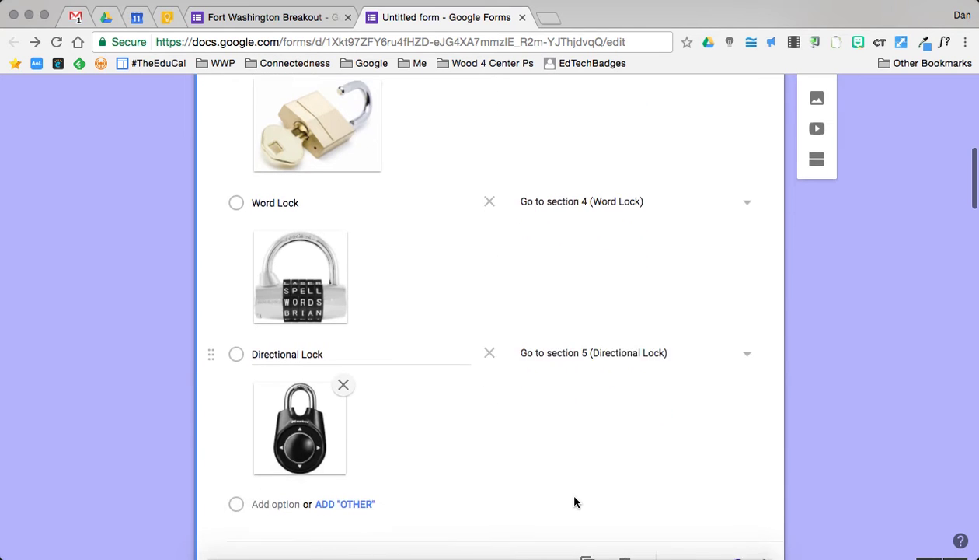
pyautogui.scroll(-2, 574, 501)
pyautogui.scroll(-2, 574, 502)
pyautogui.scroll(-1, 575, 498)
pyautogui.scroll(-1, 574, 498)
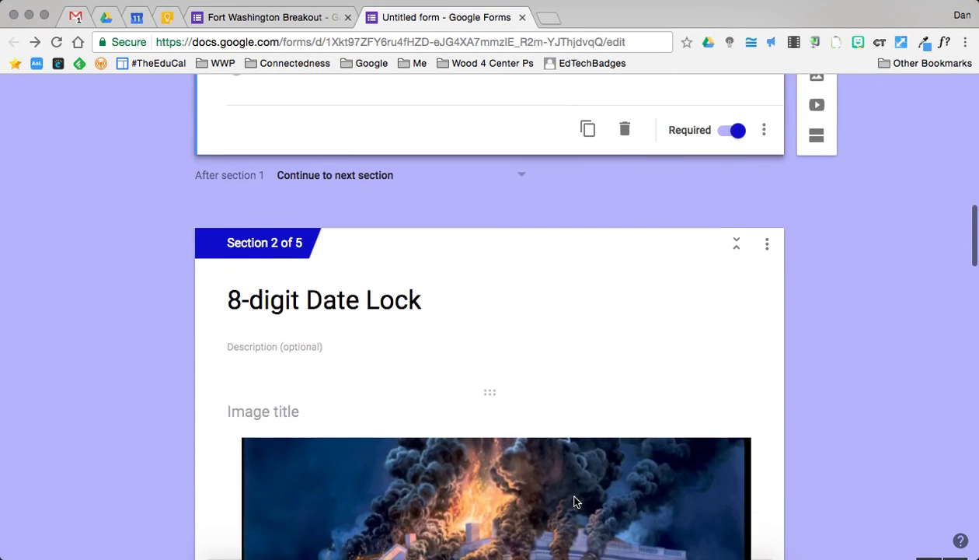
pyautogui.scroll(-1, 575, 499)
pyautogui.scroll(-2, 576, 502)
pyautogui.scroll(-1, 576, 501)
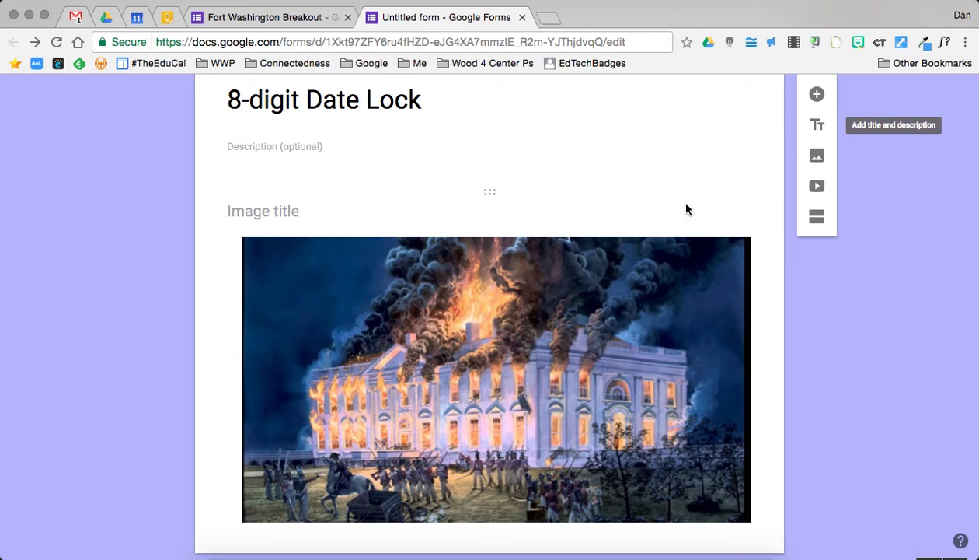
pyautogui.scroll(-2, 564, 307)
pyautogui.scroll(-1, 564, 308)
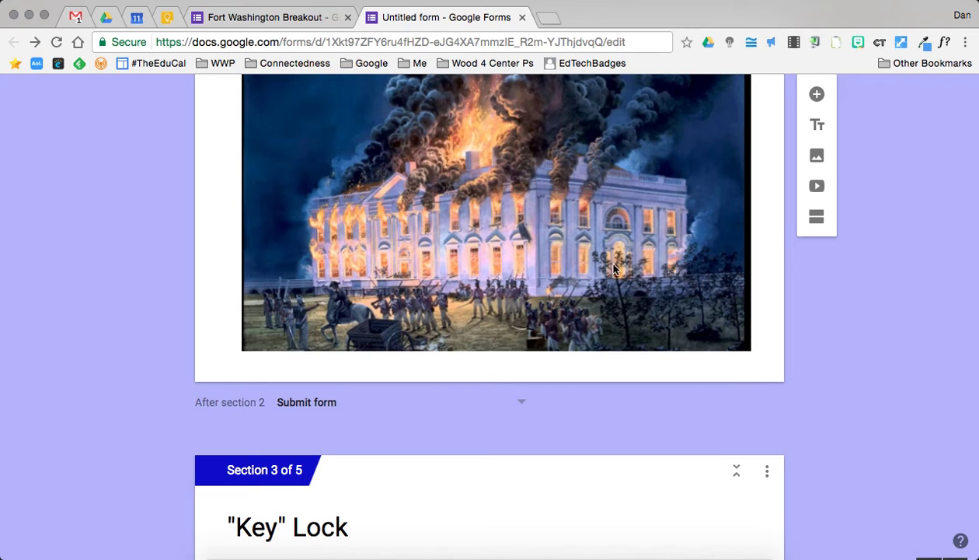
pyautogui.scroll(2, 614, 262)
pyautogui.scroll(-1, 616, 262)
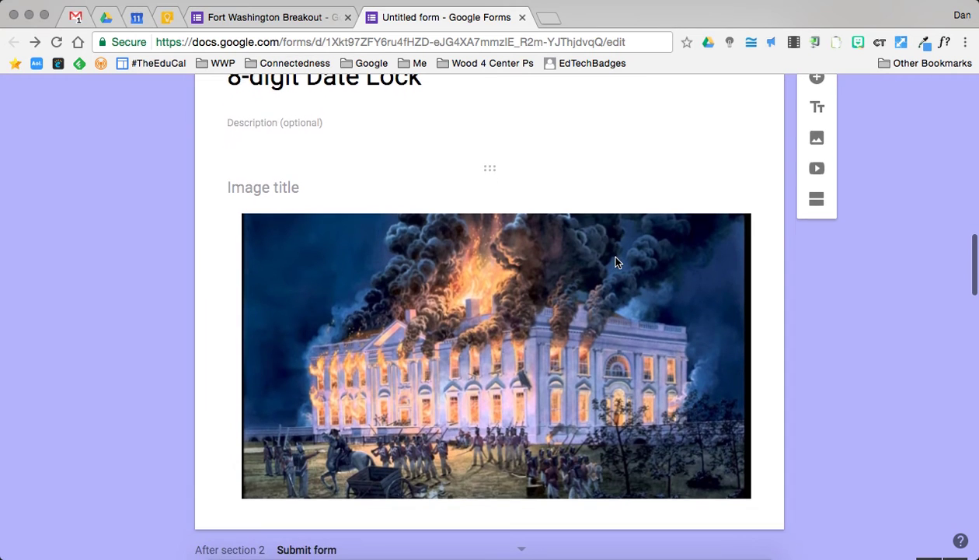
pyautogui.scroll(-1, 616, 262)
pyautogui.scroll(-2, 616, 263)
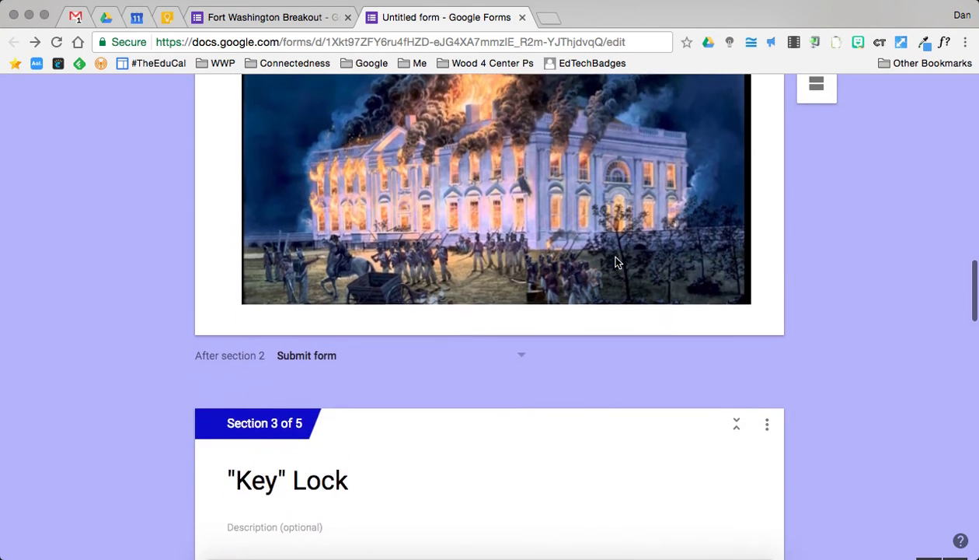
pyautogui.scroll(-2, 616, 263)
pyautogui.scroll(-1, 616, 263)
pyautogui.scroll(-1, 617, 263)
pyautogui.scroll(-1, 616, 263)
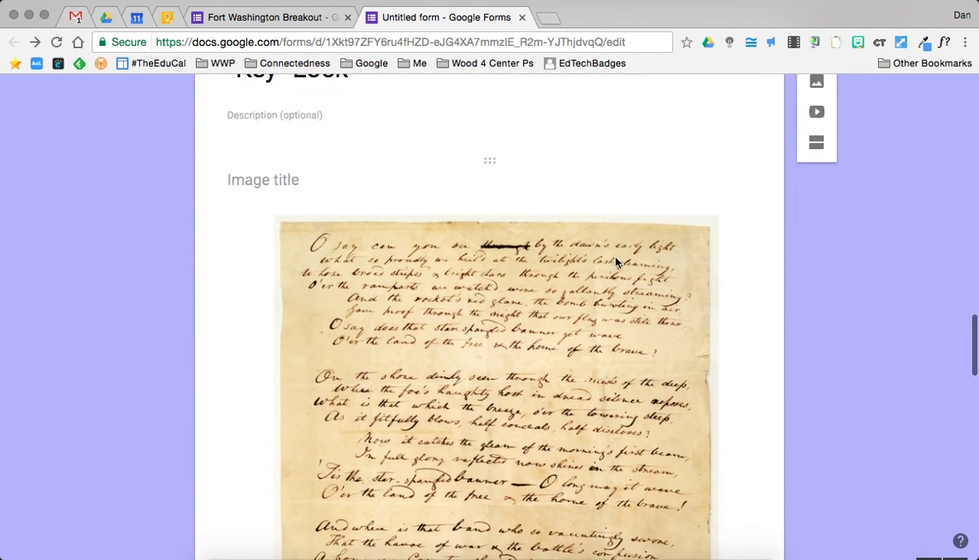
pyautogui.scroll(-2, 616, 263)
pyautogui.scroll(-2, 616, 263)
pyautogui.scroll(-1, 616, 262)
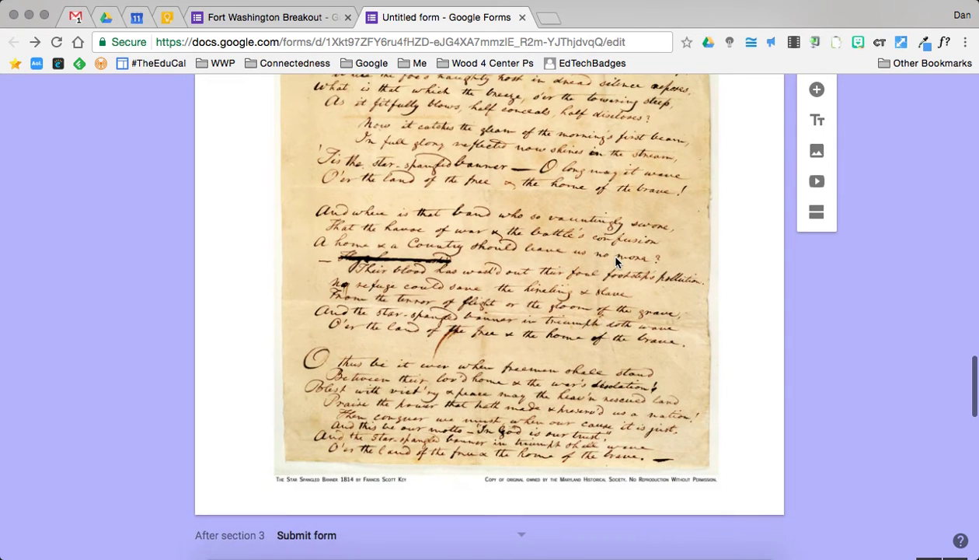
pyautogui.scroll(-1, 616, 263)
pyautogui.scroll(-1, 459, 473)
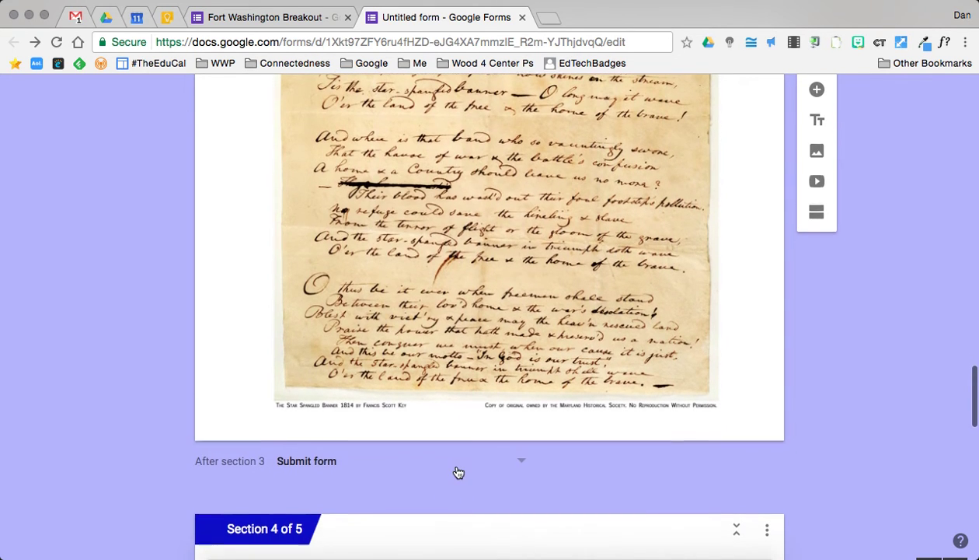
pyautogui.scroll(-2, 459, 472)
pyautogui.scroll(-2, 459, 473)
pyautogui.scroll(-1, 459, 472)
pyautogui.scroll(-1, 459, 472)
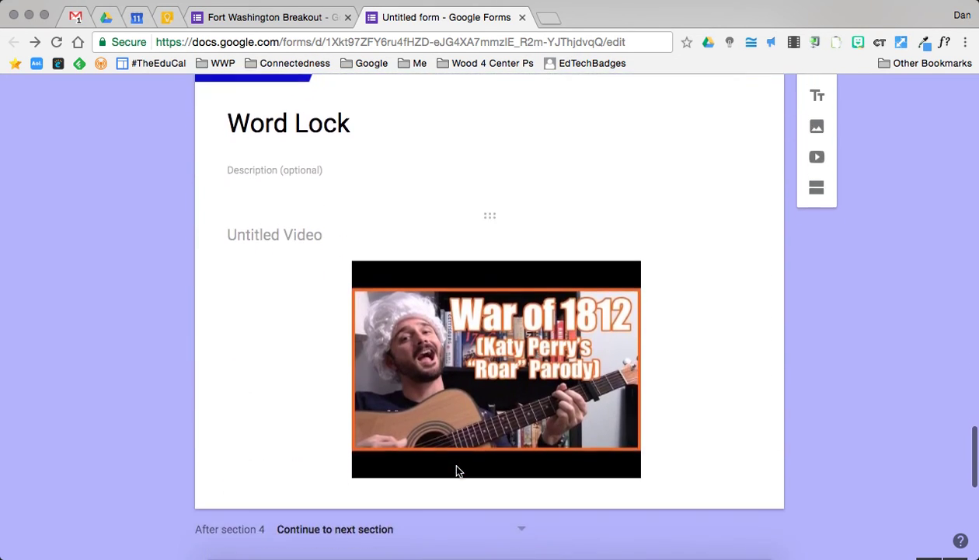
pyautogui.scroll(-1, 459, 471)
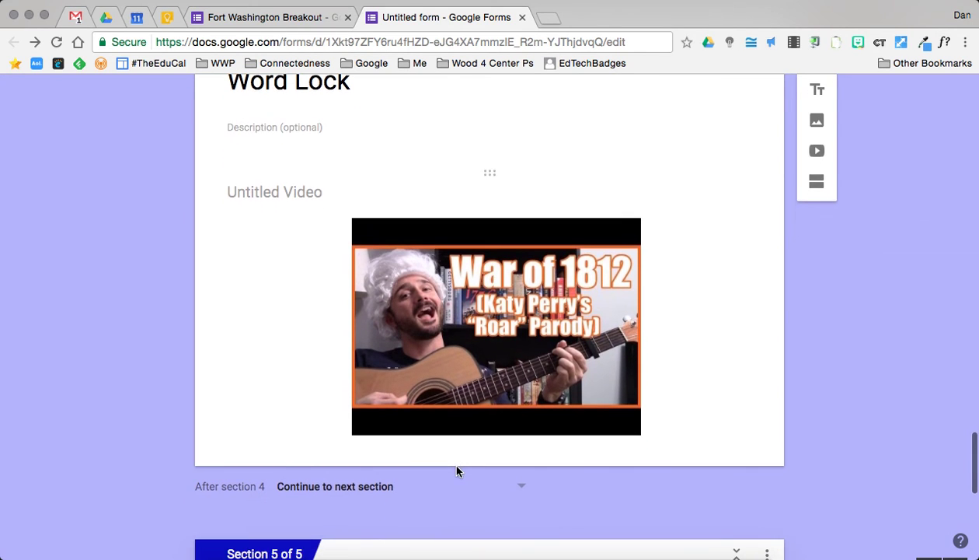
pyautogui.click(525, 494)
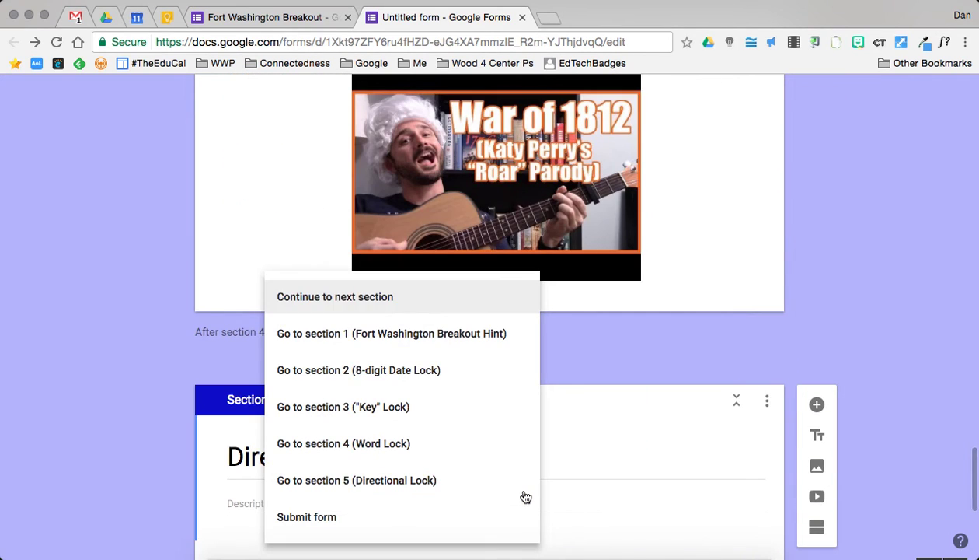
pyautogui.click(378, 519)
# Step: Adjust a control in the following section, then scroll back up through the hint sections
pyautogui.scroll(-5, 548, 425)
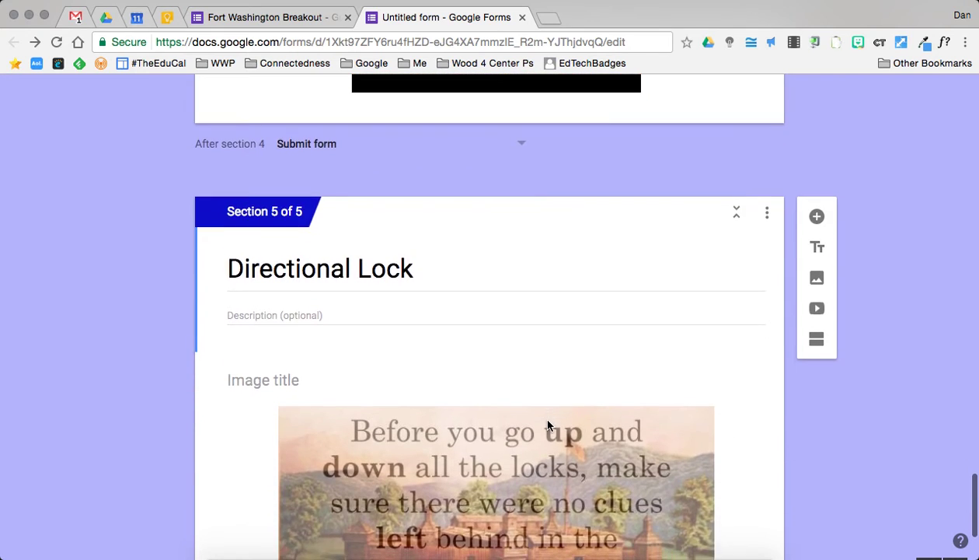
pyautogui.scroll(-4, 548, 425)
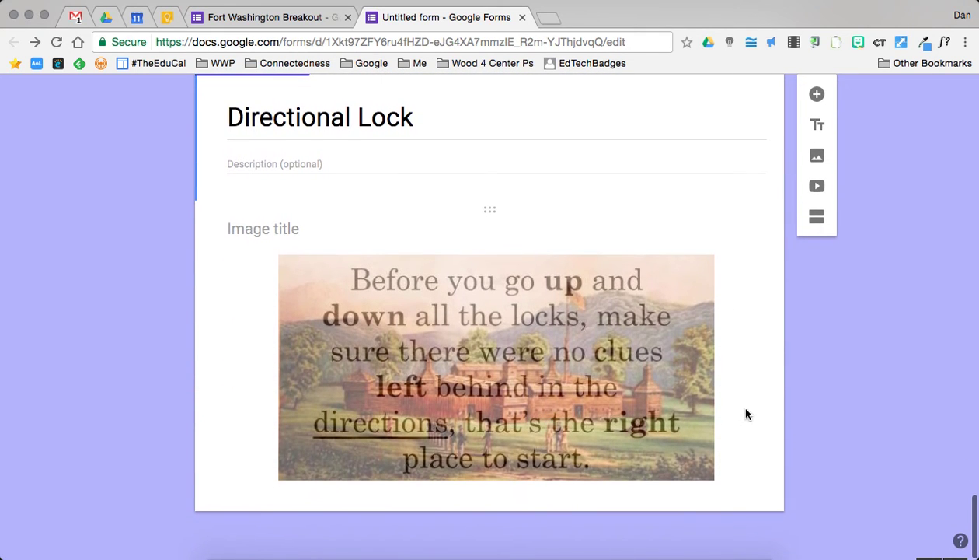
pyautogui.click(775, 418)
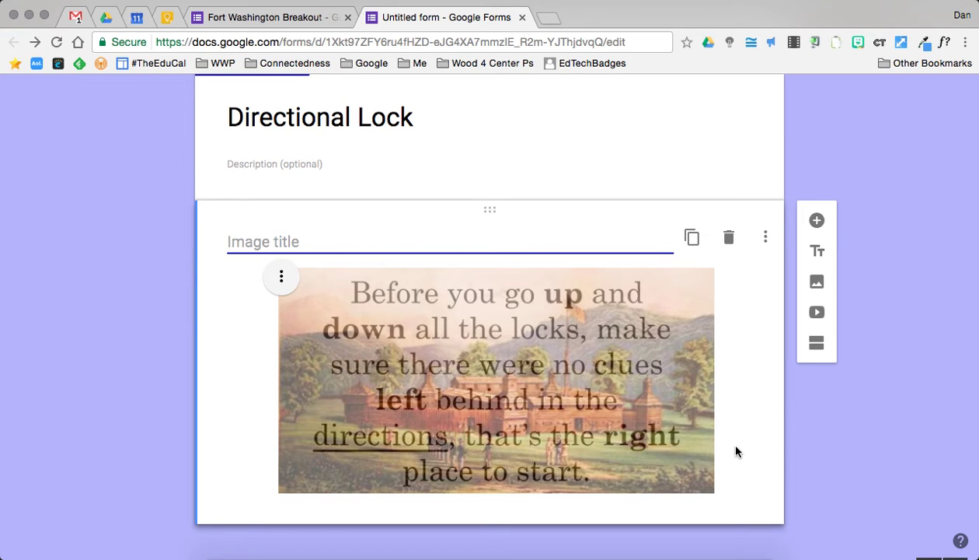
pyautogui.scroll(2, 737, 452)
pyautogui.scroll(3, 737, 452)
pyautogui.scroll(5, 737, 451)
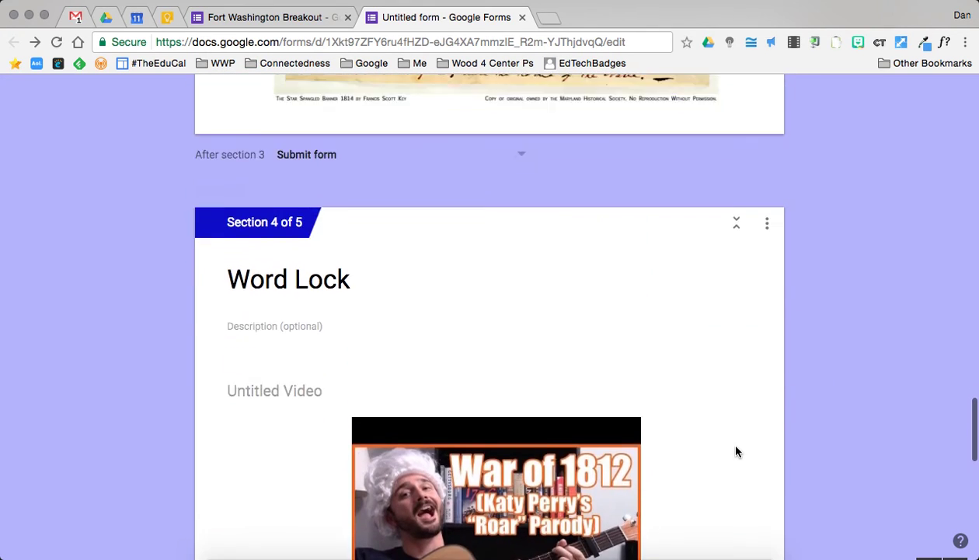
pyautogui.scroll(4, 737, 451)
pyautogui.scroll(4, 737, 452)
pyautogui.scroll(4, 737, 452)
pyautogui.scroll(4, 737, 452)
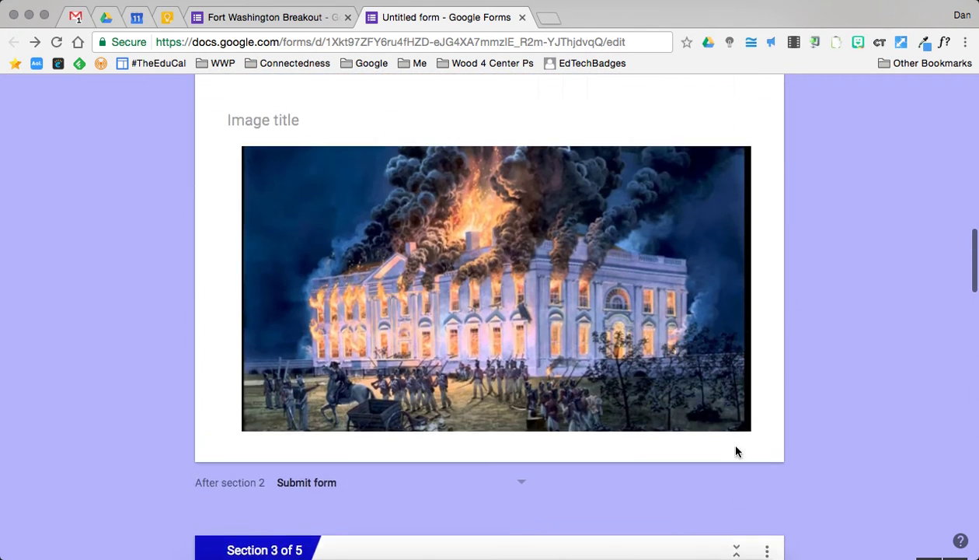
pyautogui.scroll(1, 737, 452)
pyautogui.scroll(7, 737, 452)
pyautogui.scroll(3, 737, 451)
pyautogui.scroll(1, 736, 452)
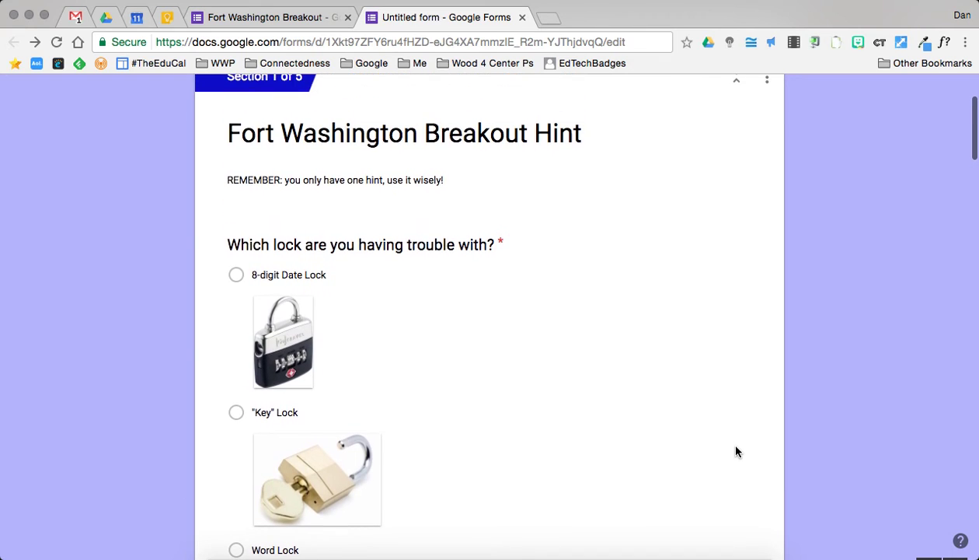
pyautogui.scroll(1, 737, 451)
pyautogui.scroll(3, 737, 451)
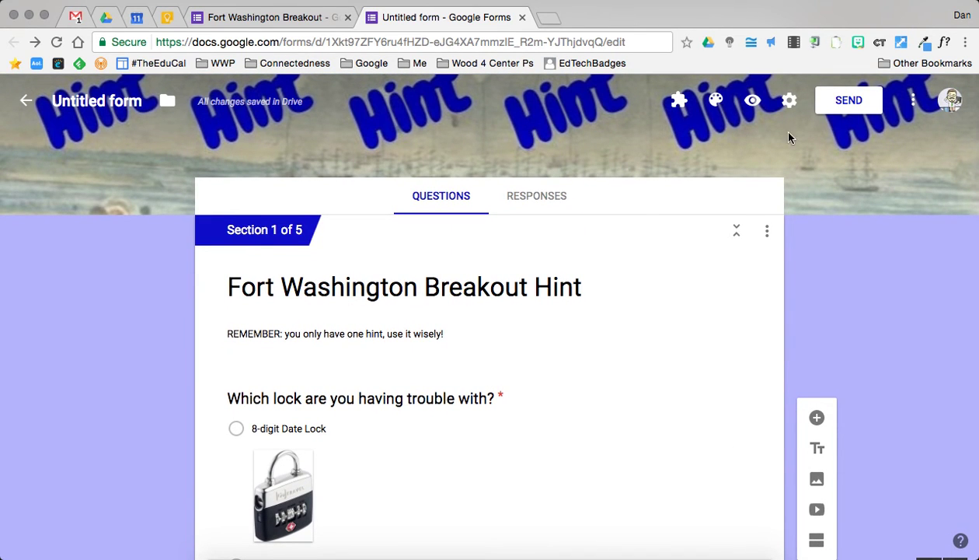
# Step: Limit the form to 1 response and set the confirmation message to 'Good luck with the Breakout'
pyautogui.click(790, 101)
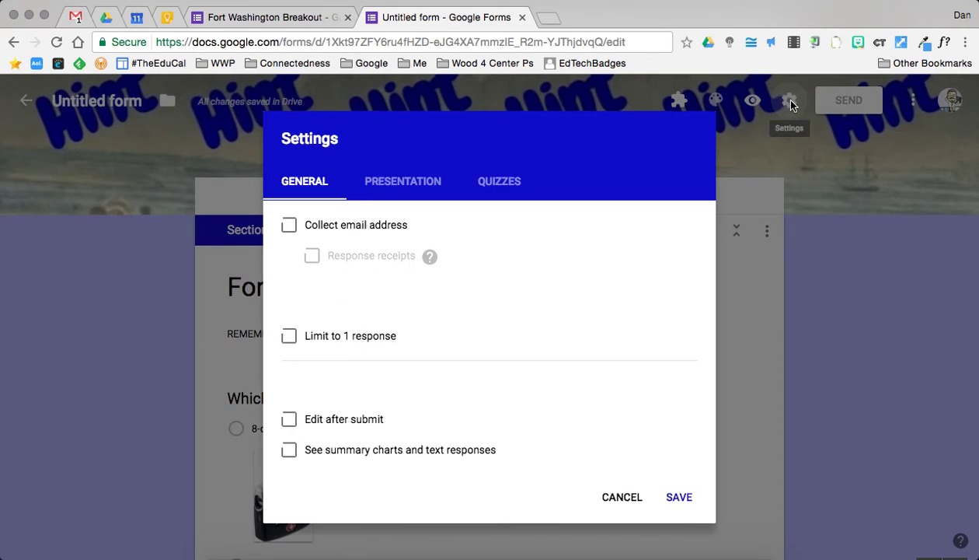
pyautogui.click(289, 338)
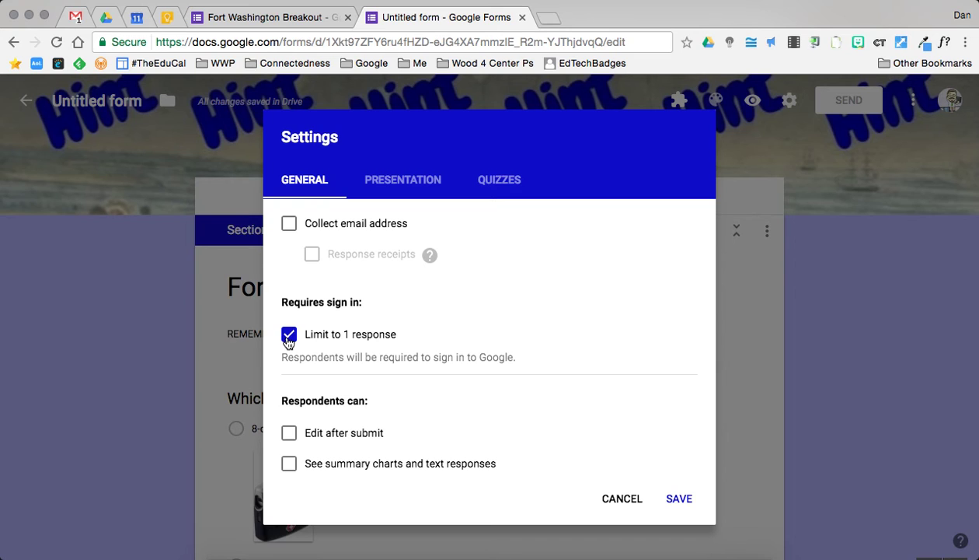
pyautogui.click(401, 181)
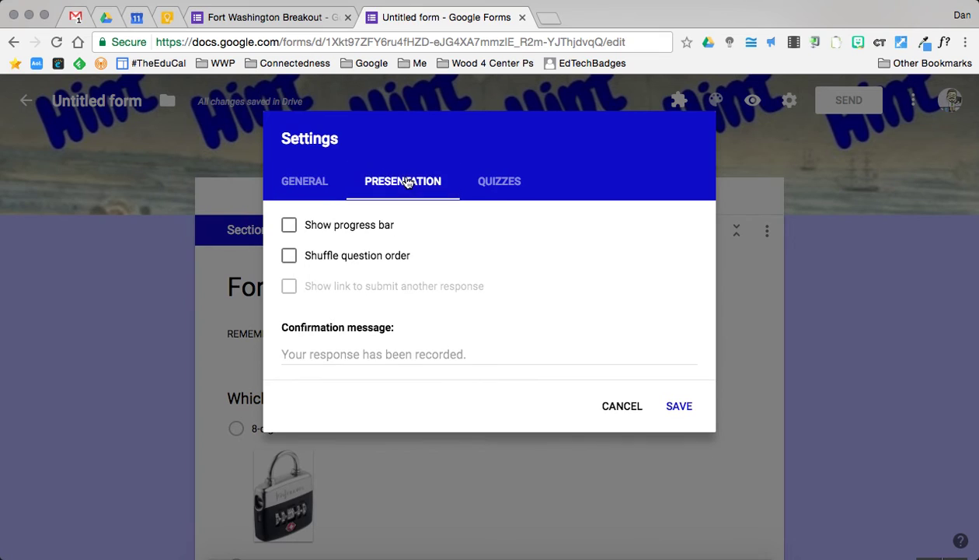
pyautogui.click(342, 354)
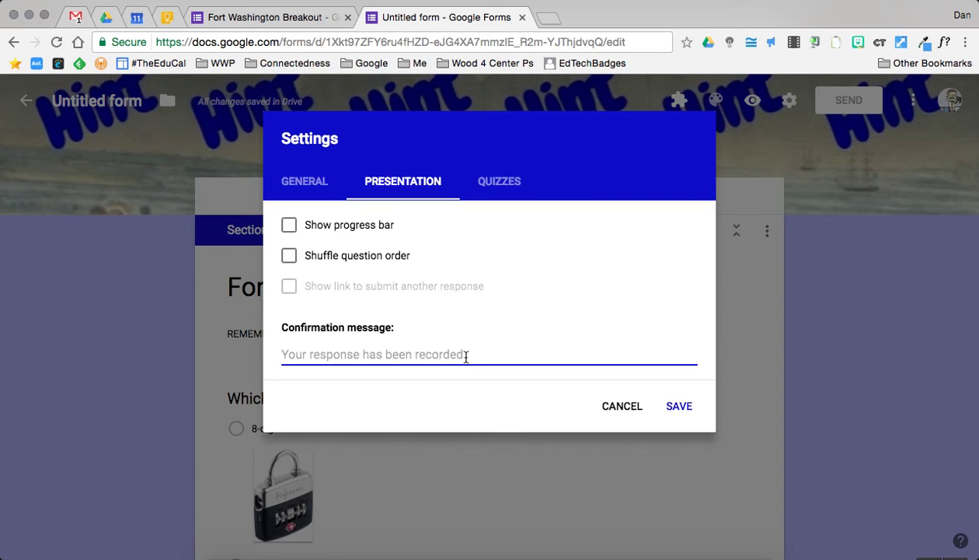
pyautogui.write('Good lu')
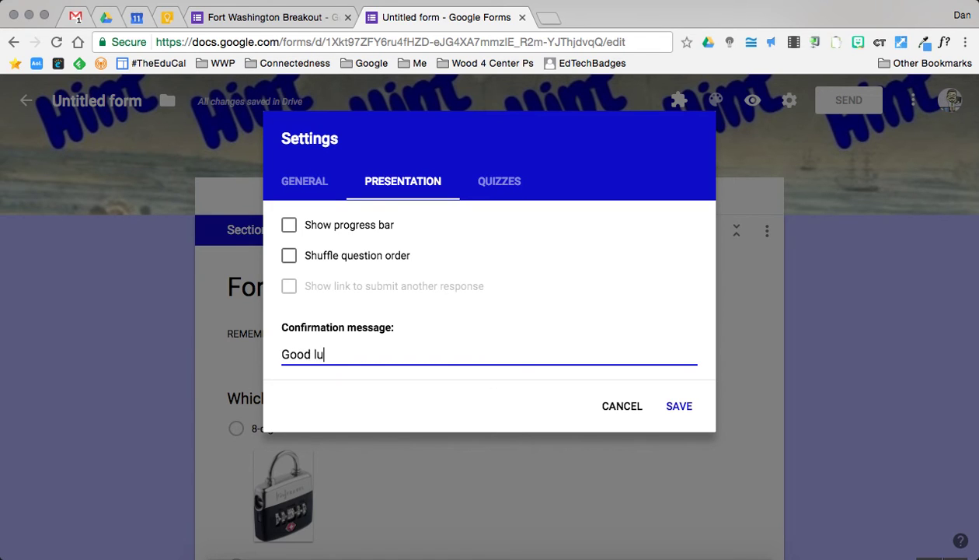
pyautogui.write('ck with')
pyautogui.write(' the B')
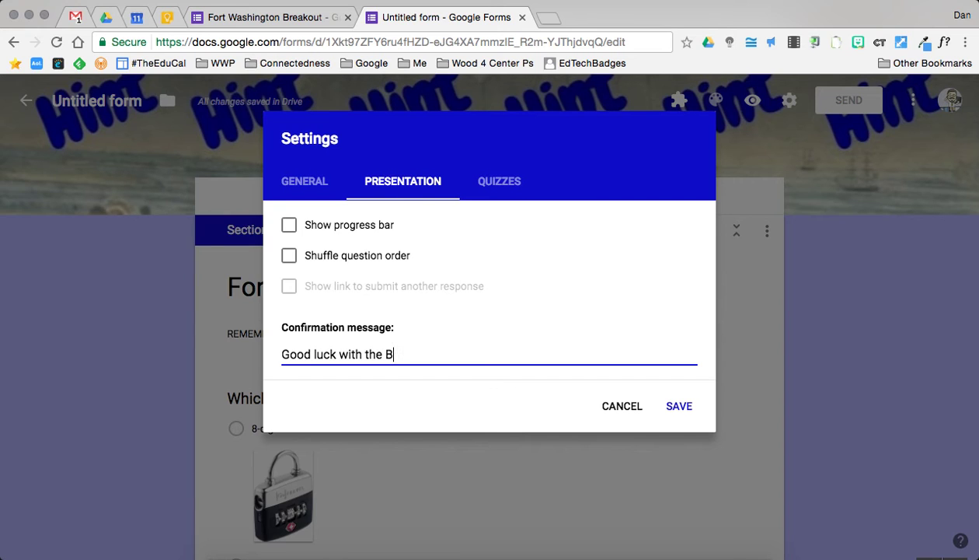
pyautogui.write('reakout')
pyautogui.click(681, 407)
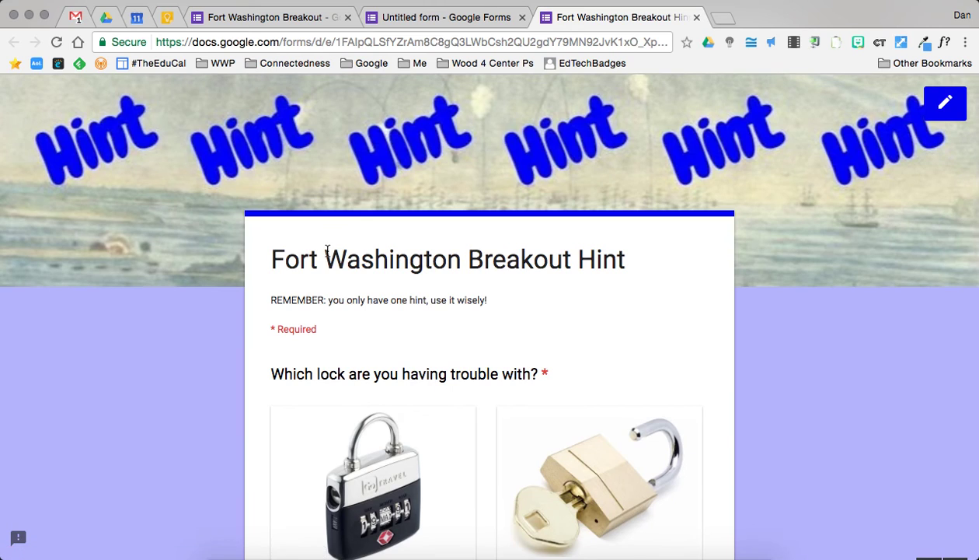
# Step: As a player, choose the "Key" Lock answer and advance to its hint section
pyautogui.scroll(-1, 327, 250)
pyautogui.scroll(-3, 327, 250)
pyautogui.scroll(-1, 327, 250)
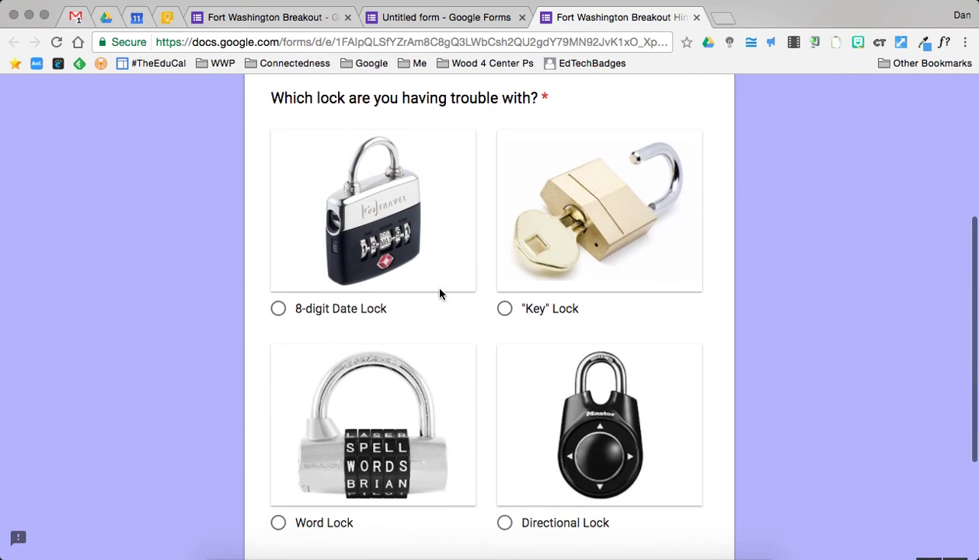
pyautogui.click(505, 314)
pyautogui.scroll(-3, 331, 340)
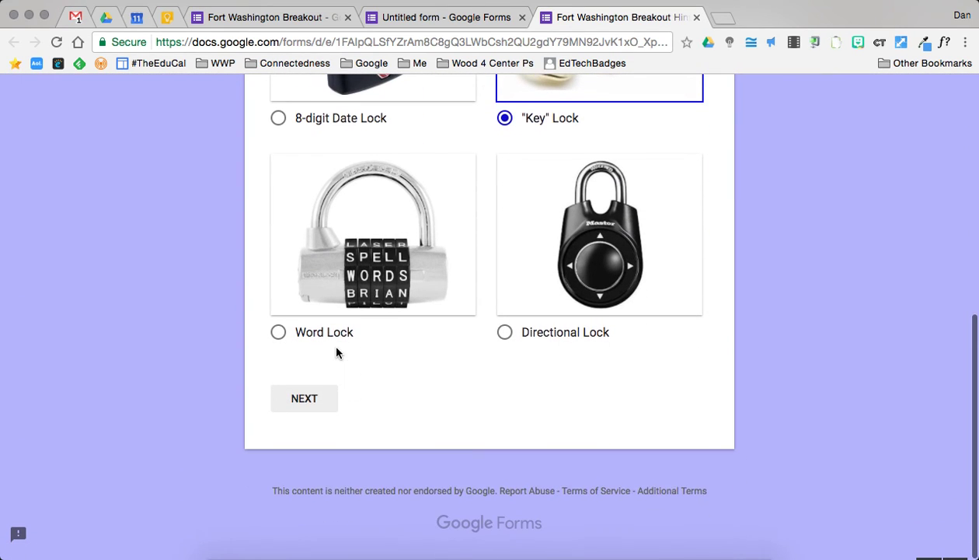
pyautogui.click(301, 402)
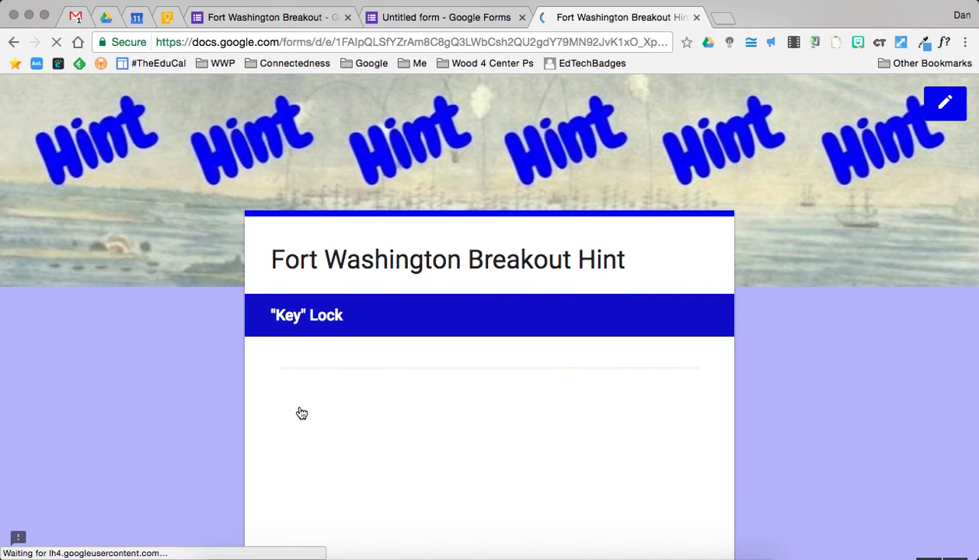
# Step: Read through the "Key" Lock manuscript hint, then return to the form editor
pyautogui.scroll(-4, 202, 402)
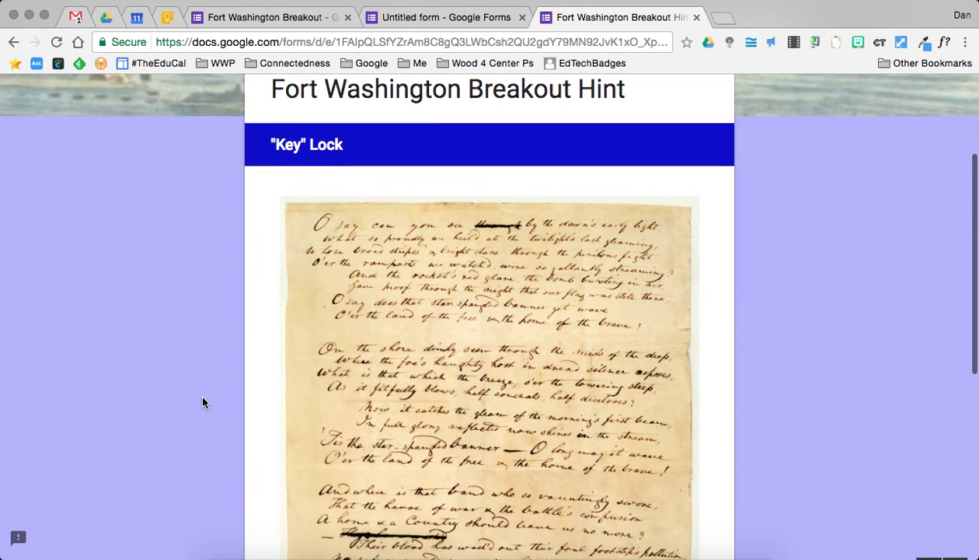
pyautogui.scroll(-2, 202, 402)
pyautogui.scroll(-3, 202, 402)
pyautogui.scroll(5, 202, 402)
pyautogui.scroll(1, 203, 402)
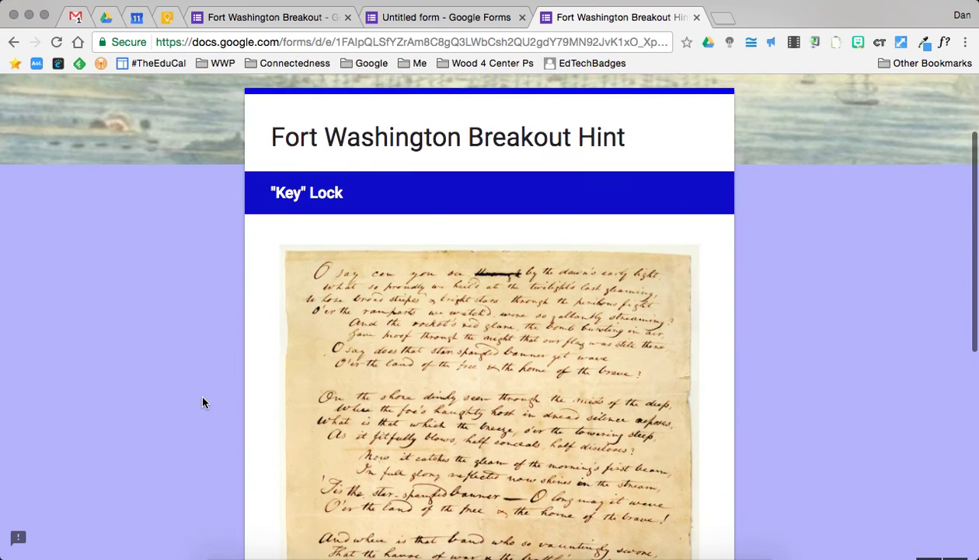
pyautogui.scroll(-7, 203, 400)
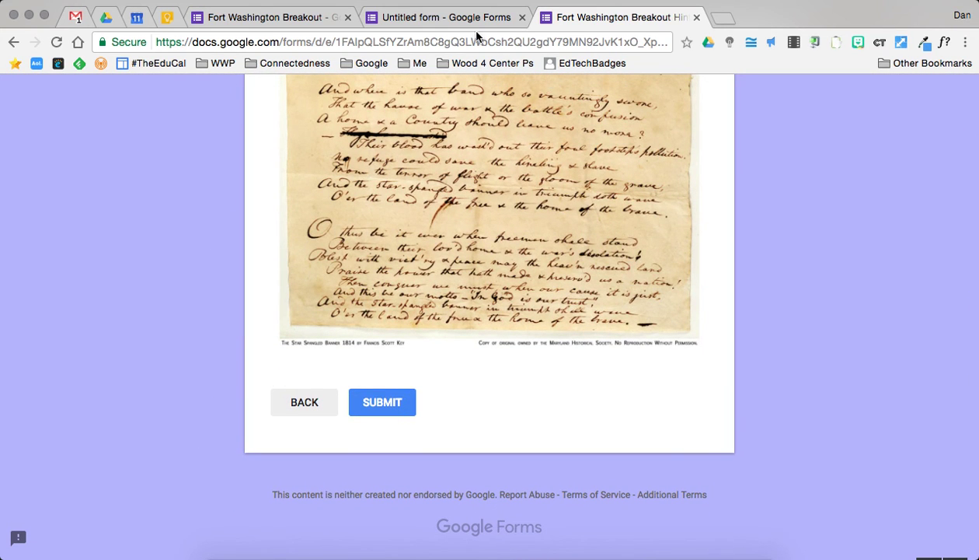
pyautogui.click(458, 18)
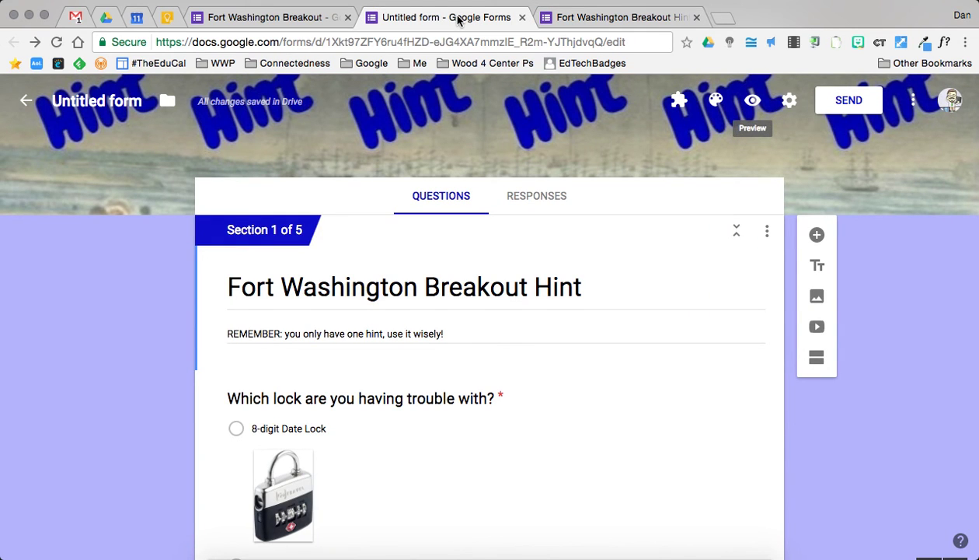
# Step: Copy the Fort Washington hint form's iframe embed code to the clipboard, then go to the ThingLink tab
pyautogui.click(849, 101)
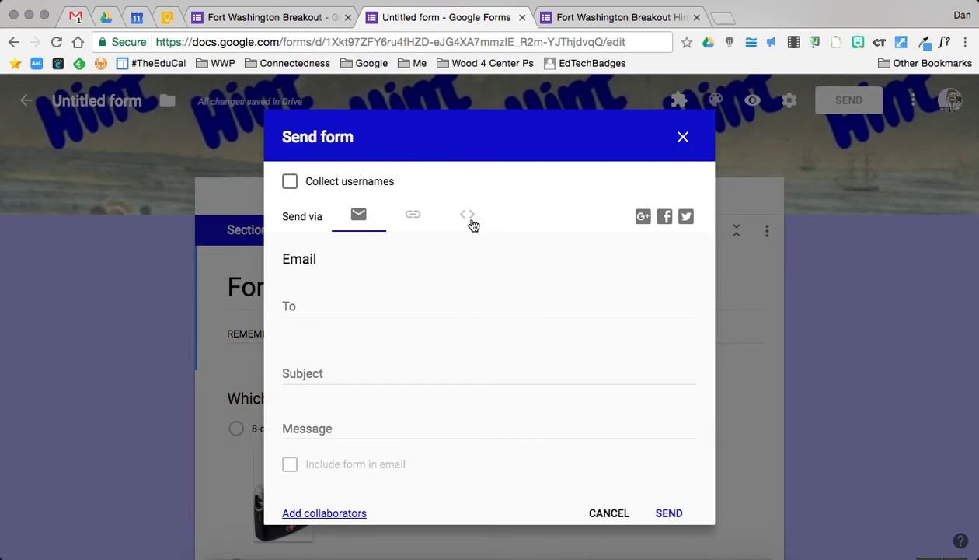
pyautogui.click(469, 220)
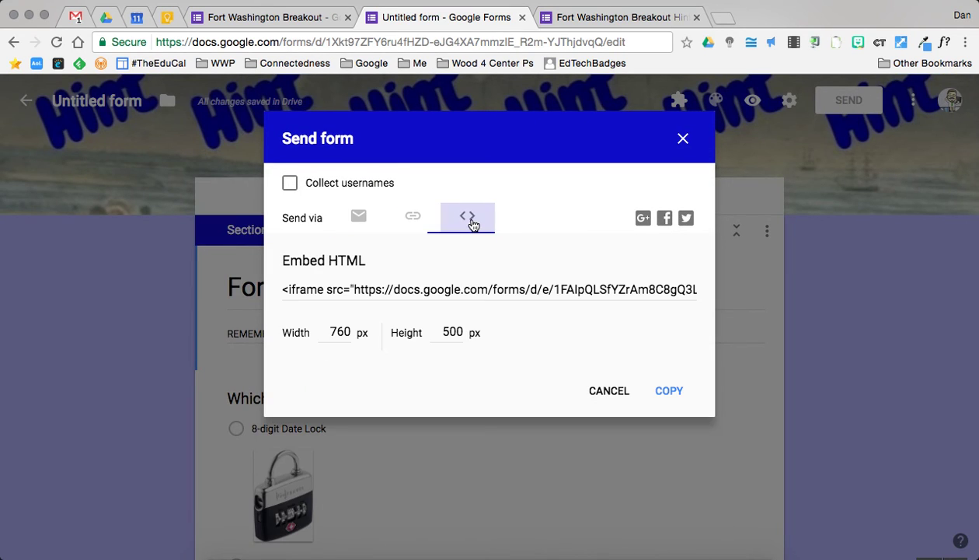
pyautogui.click(423, 291)
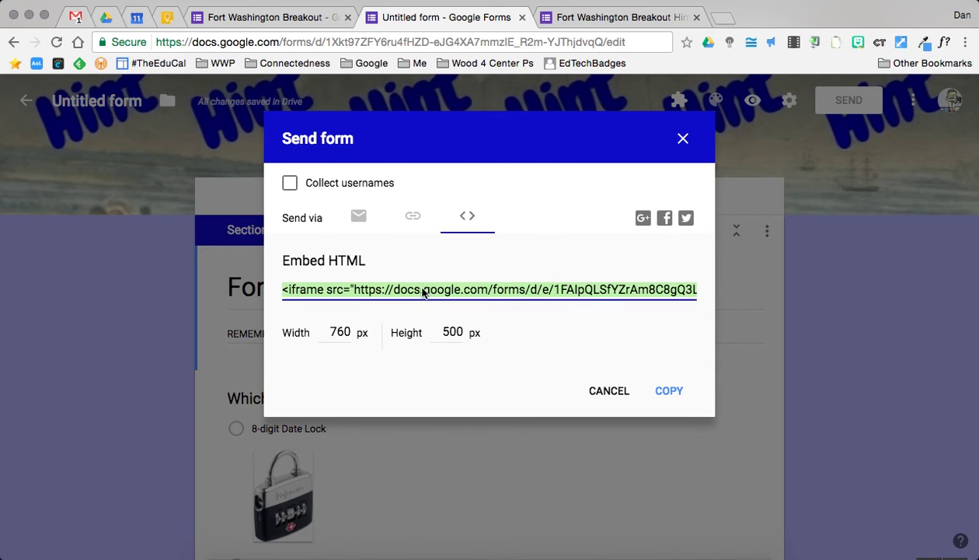
pyautogui.click(669, 393)
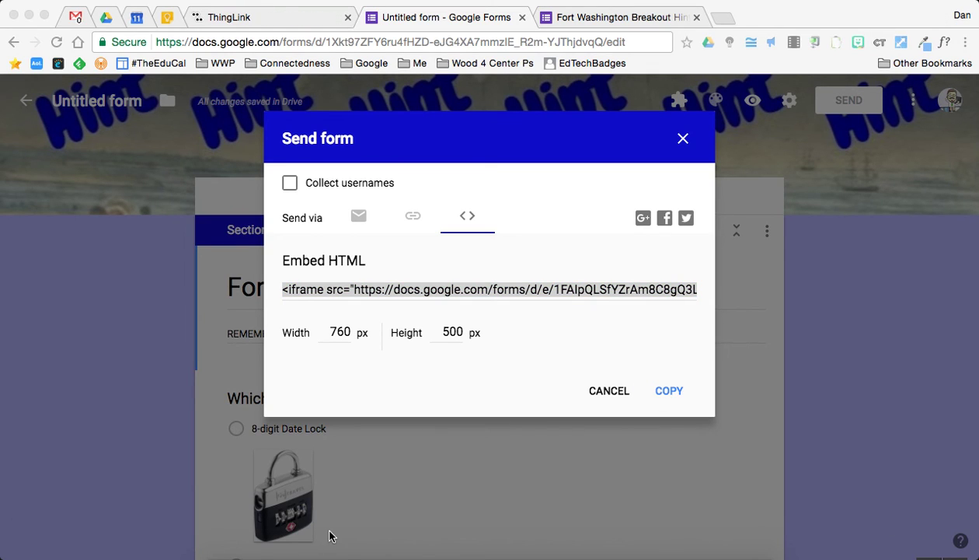
pyautogui.click(502, 300)
pyautogui.click(670, 391)
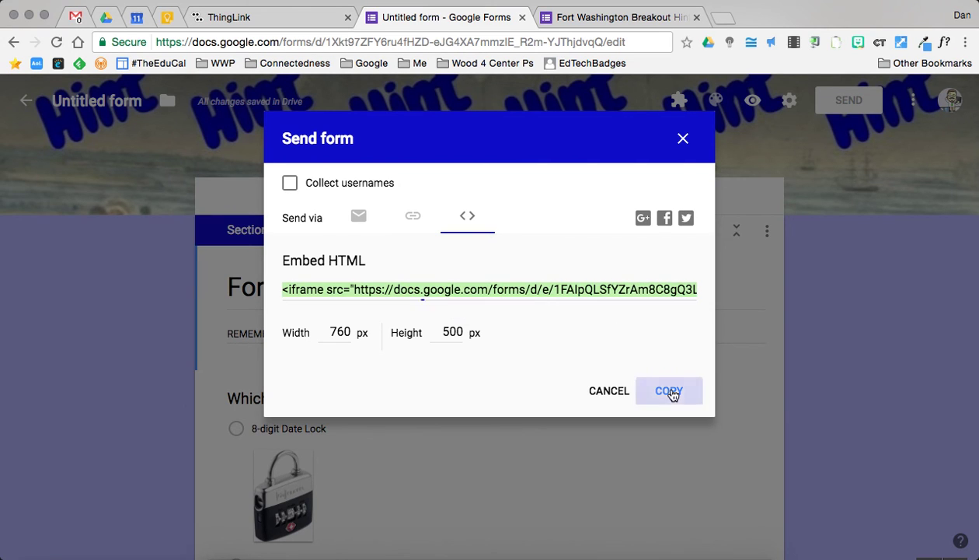
pyautogui.click(684, 140)
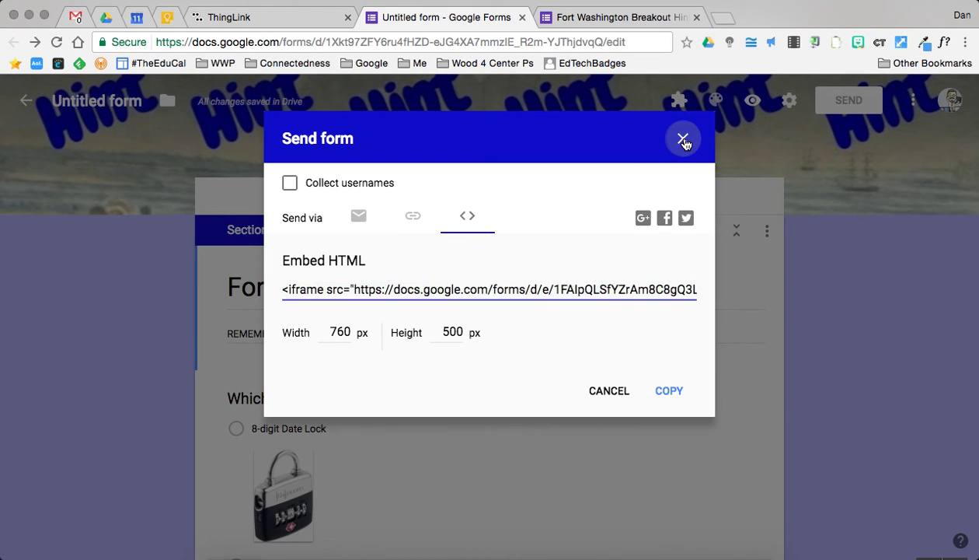
pyautogui.click(285, 18)
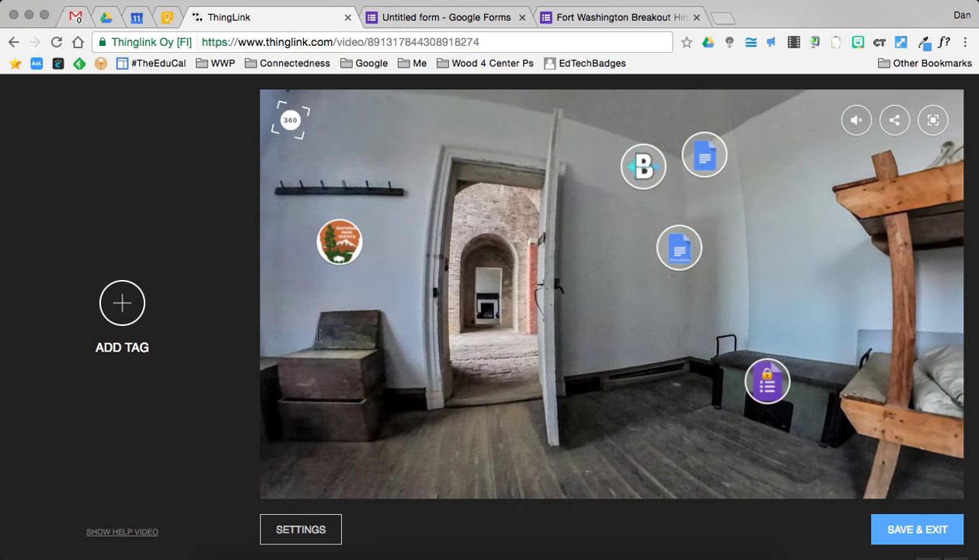
# Step: Turn the 360 view to the wooden bench room and start a new tag
pyautogui.moveTo(318, 335); pyautogui.dragTo(228, 316)
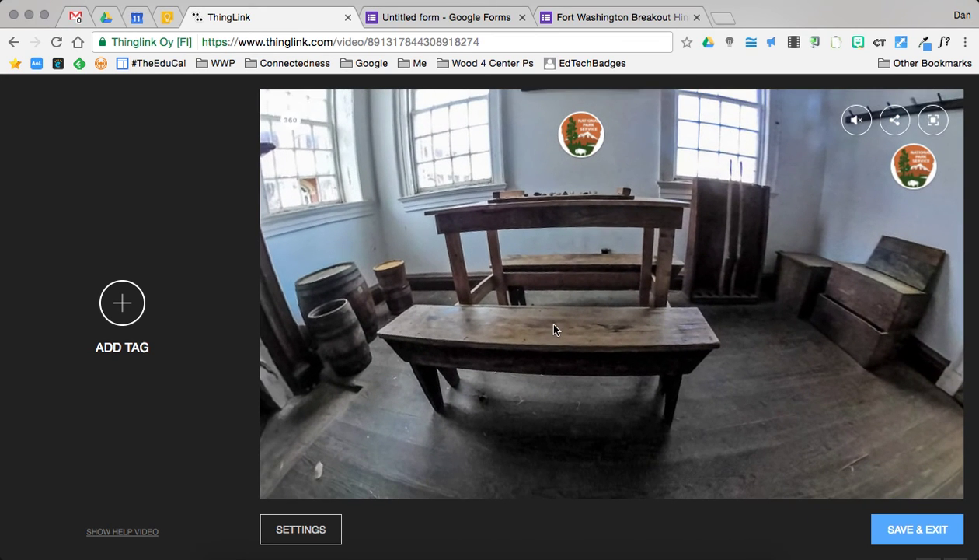
pyautogui.click(122, 303)
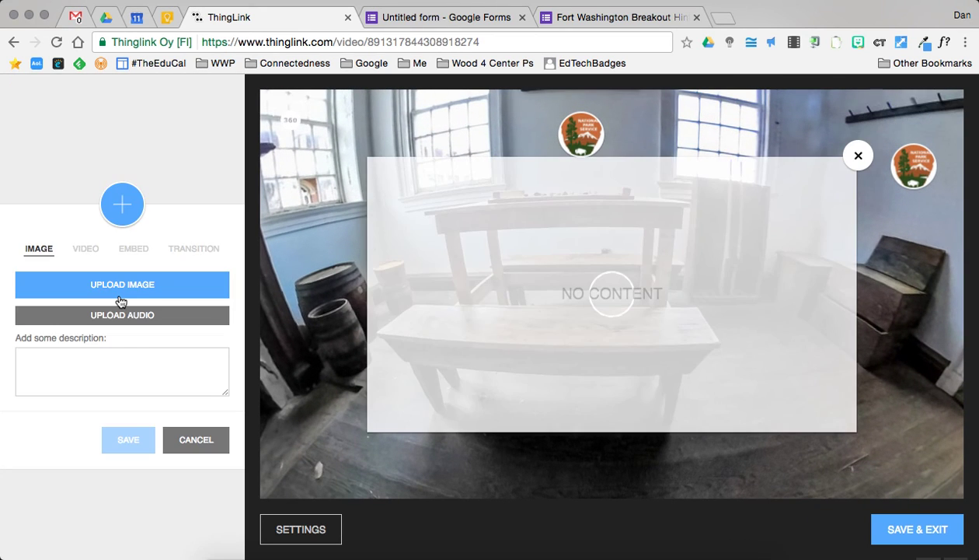
# Step: Make the tag an embed holding the pasted form code, with Hint.png as its icon, and save it
pyautogui.click(134, 248)
pyautogui.click(70, 310)
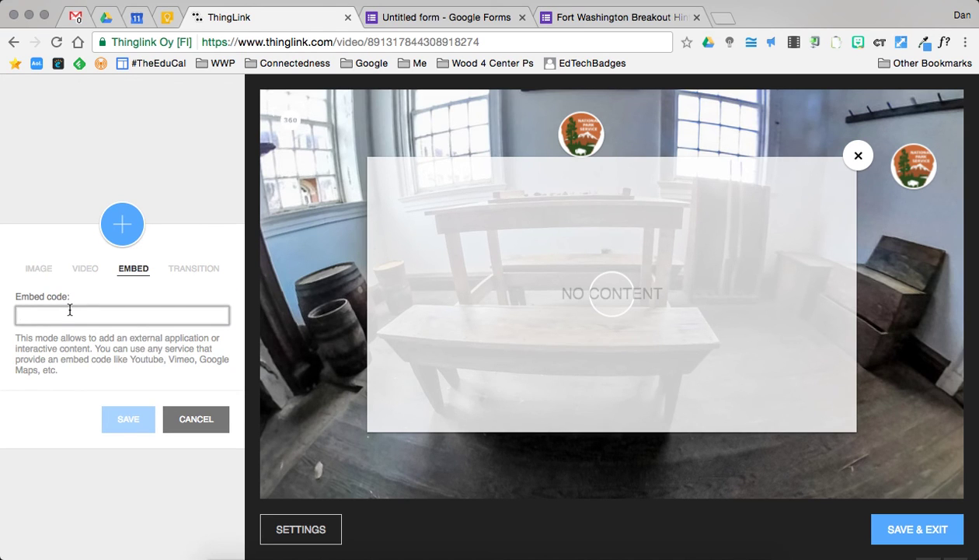
pyautogui.hotkey('ctrl', 'v')
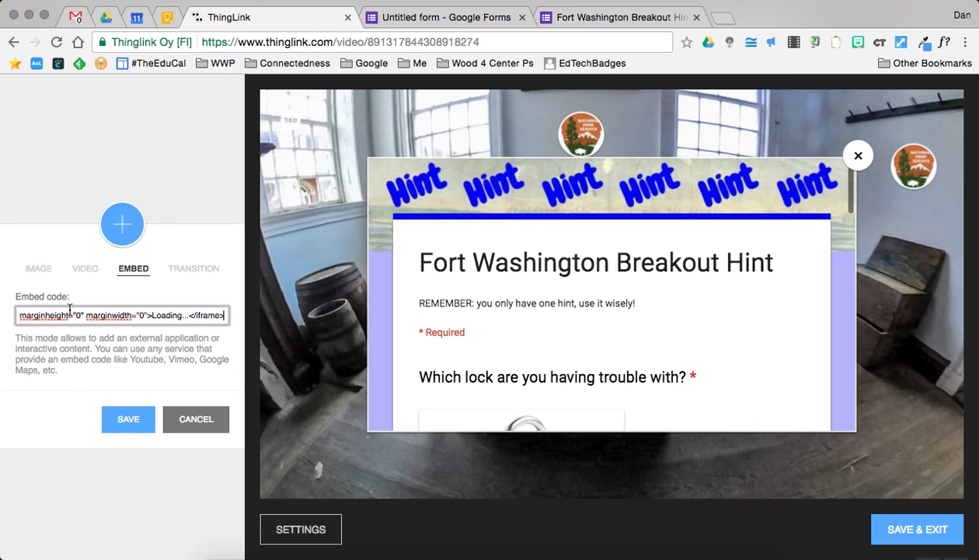
pyautogui.click(125, 238)
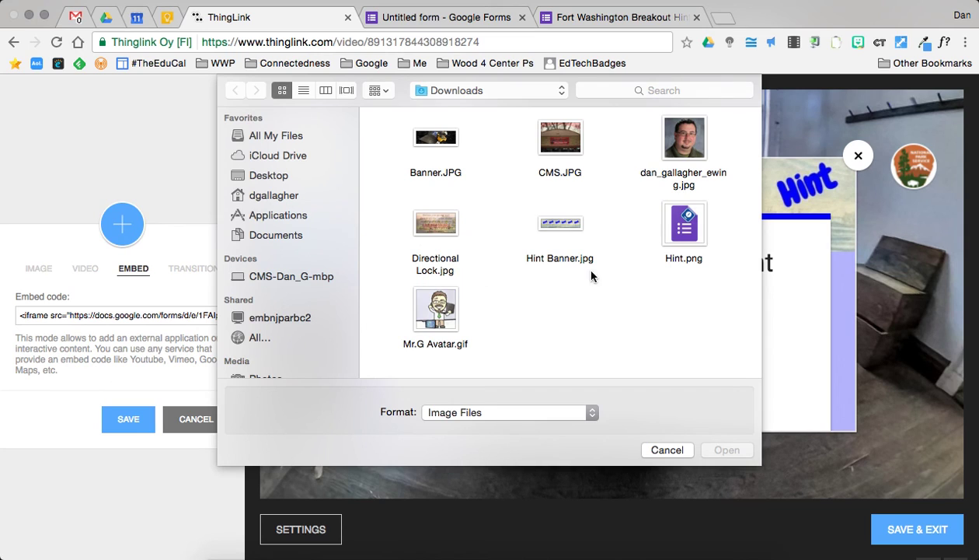
pyautogui.click(694, 232)
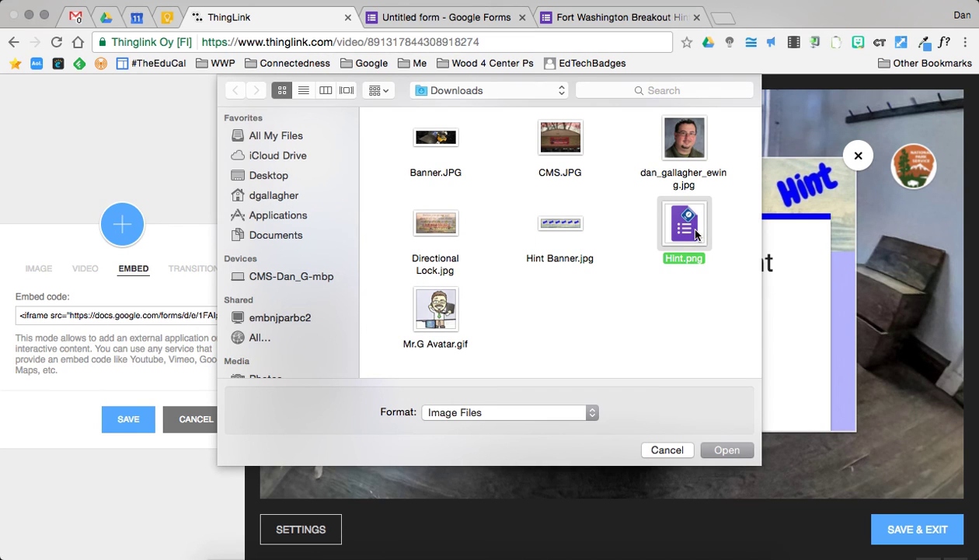
pyautogui.click(736, 449)
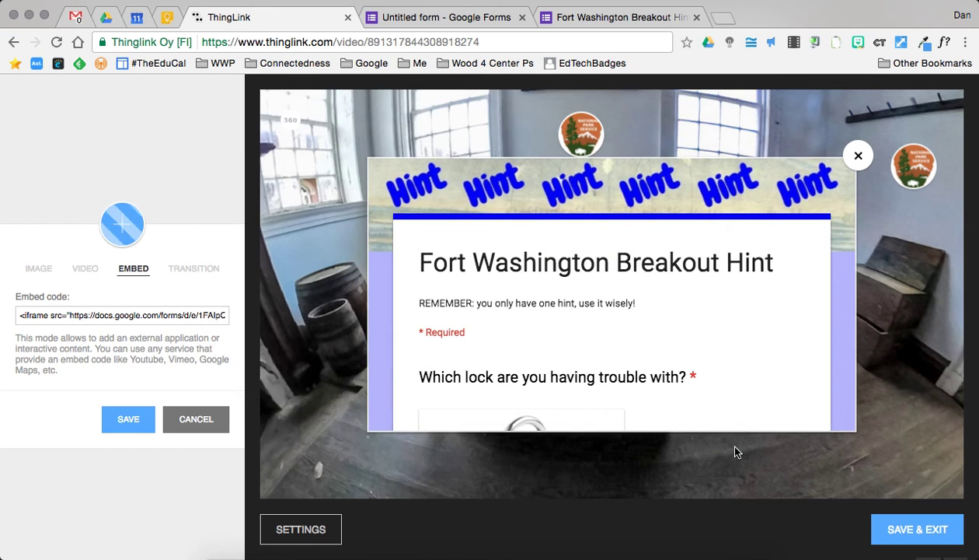
pyautogui.click(129, 422)
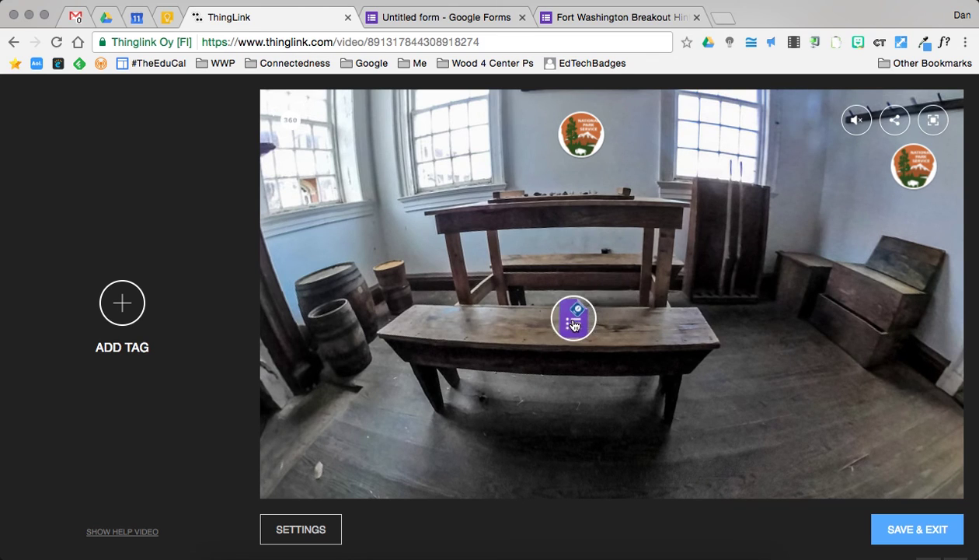
# Step: Place the form tag on the front bench and preview the embedded hint form
pyautogui.moveTo(574, 325); pyautogui.dragTo(550, 329)
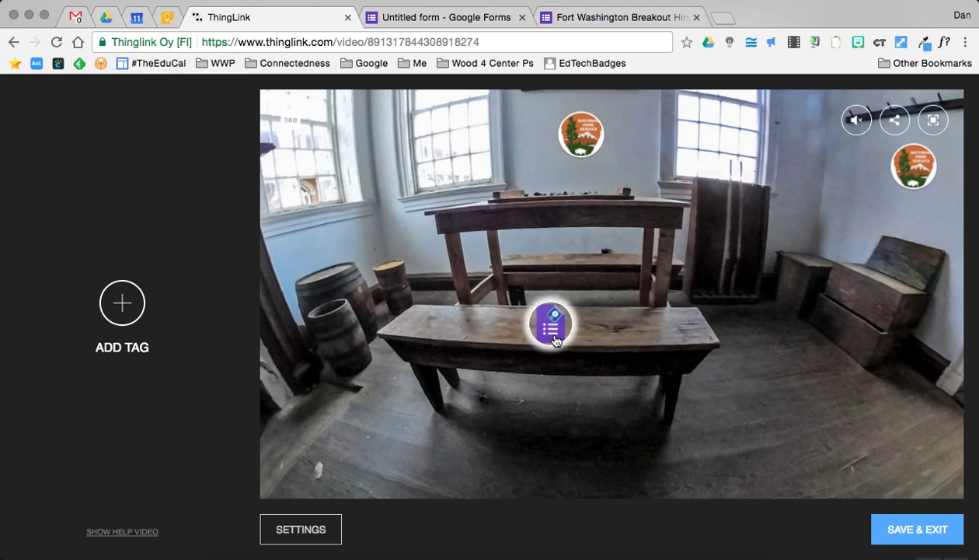
pyautogui.click(550, 325)
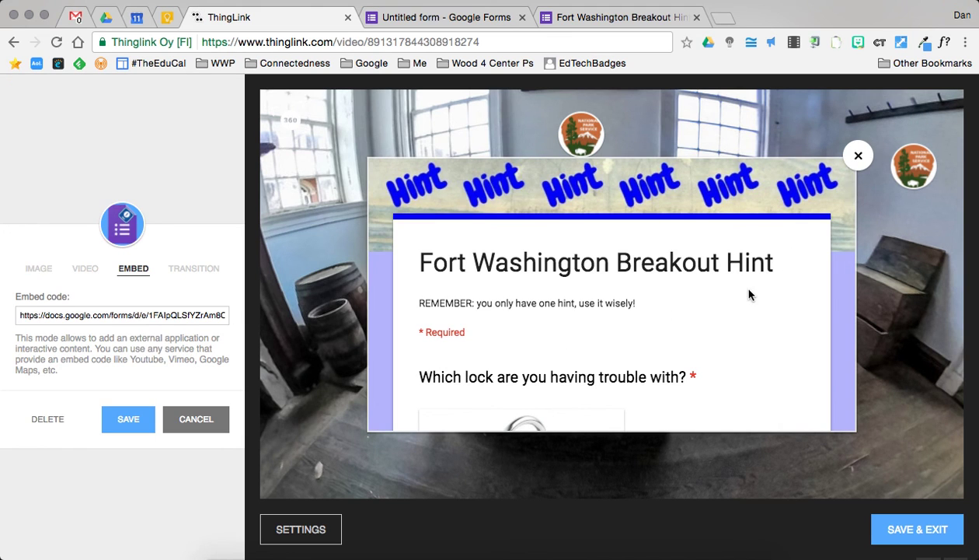
pyautogui.scroll(-1, 750, 295)
pyautogui.scroll(-2, 750, 294)
pyautogui.scroll(-2, 750, 295)
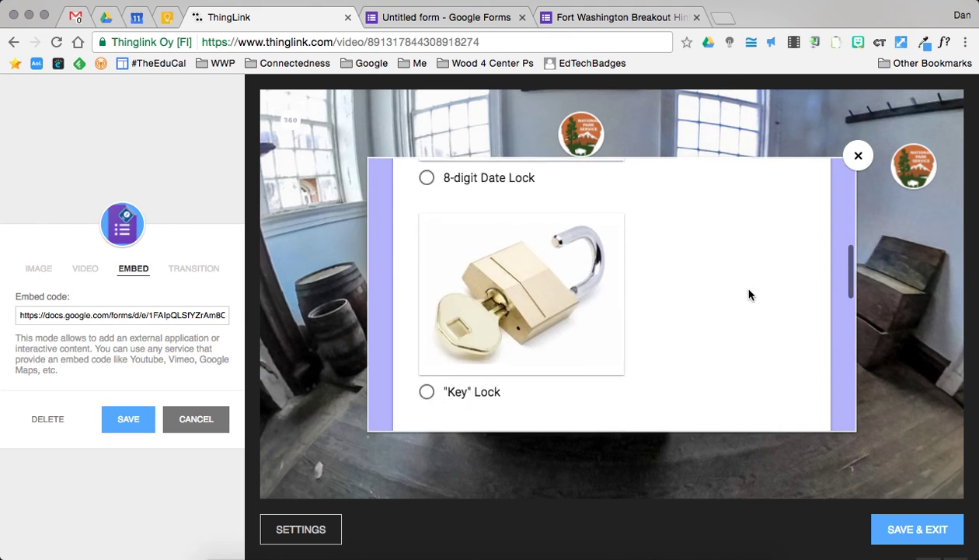
pyautogui.scroll(-4, 750, 295)
pyautogui.scroll(-3, 750, 294)
pyautogui.scroll(5, 750, 293)
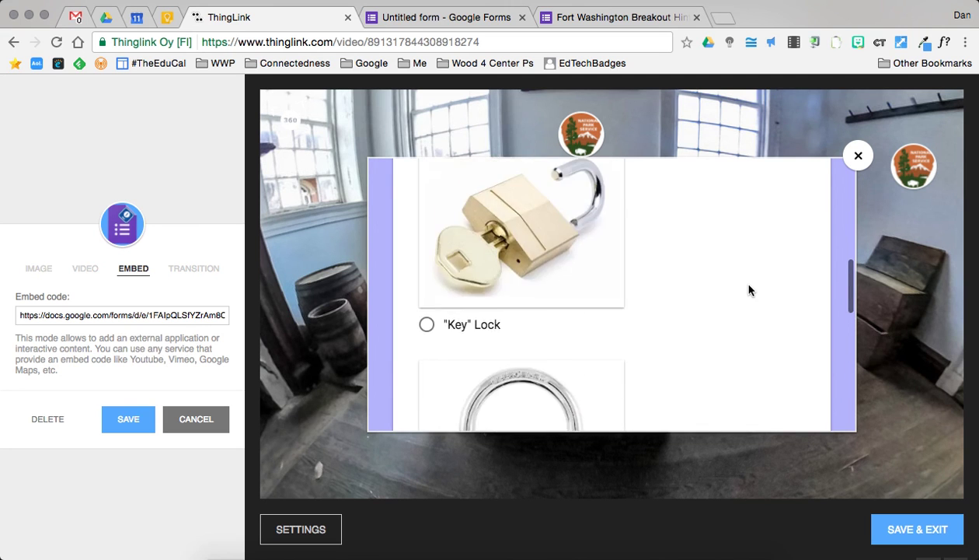
pyautogui.scroll(5, 750, 291)
pyautogui.click(859, 155)
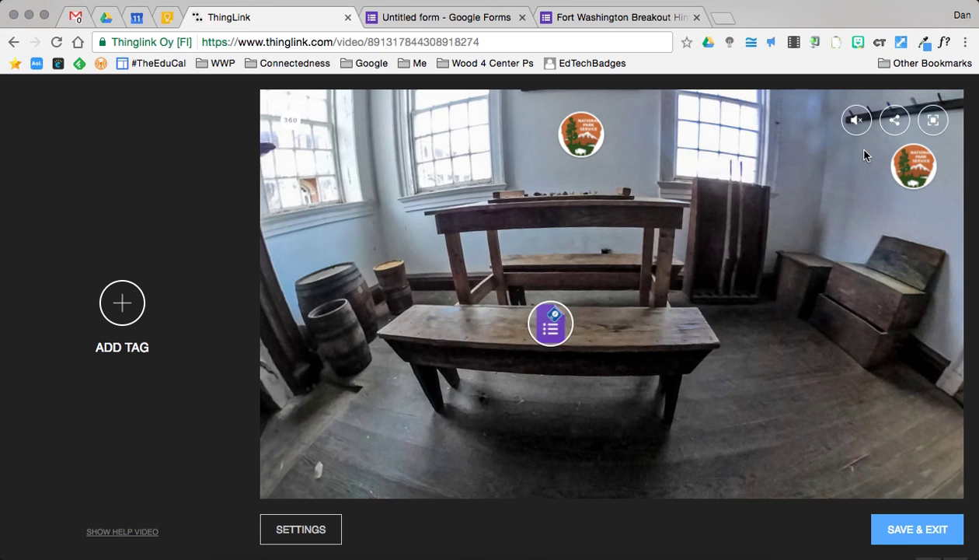
# Step: Save and exit, then play the scene muted and confirm the bench tag opens the hint form
pyautogui.click(917, 536)
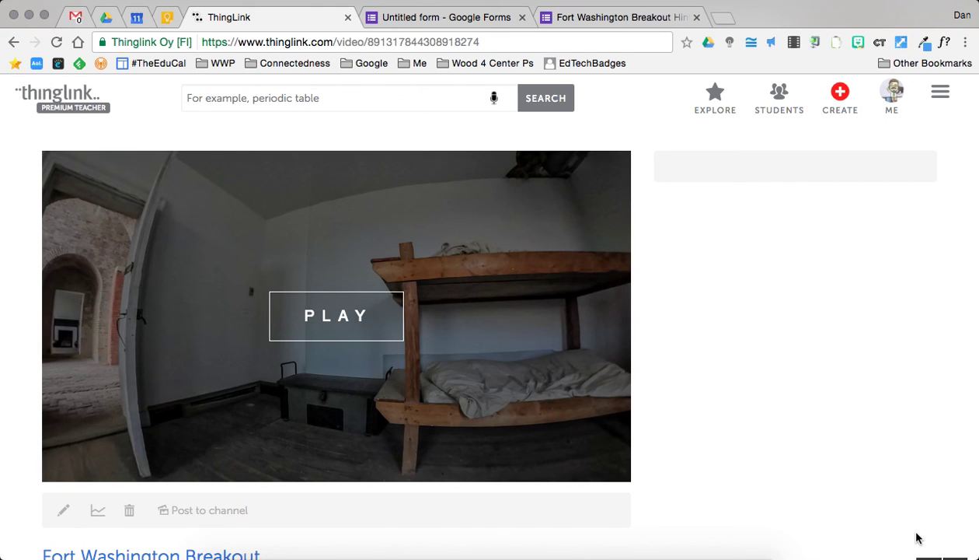
pyautogui.click(339, 326)
pyautogui.click(519, 182)
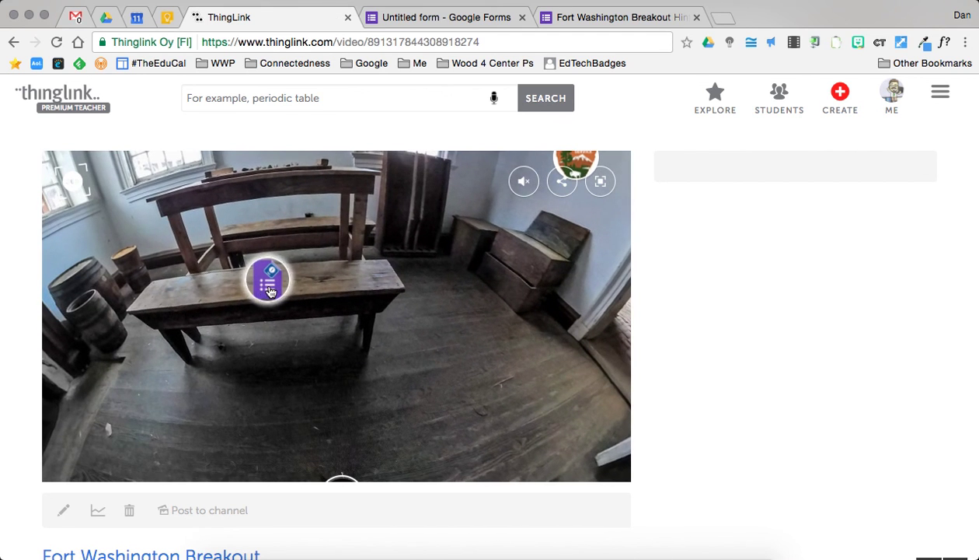
pyautogui.click(267, 281)
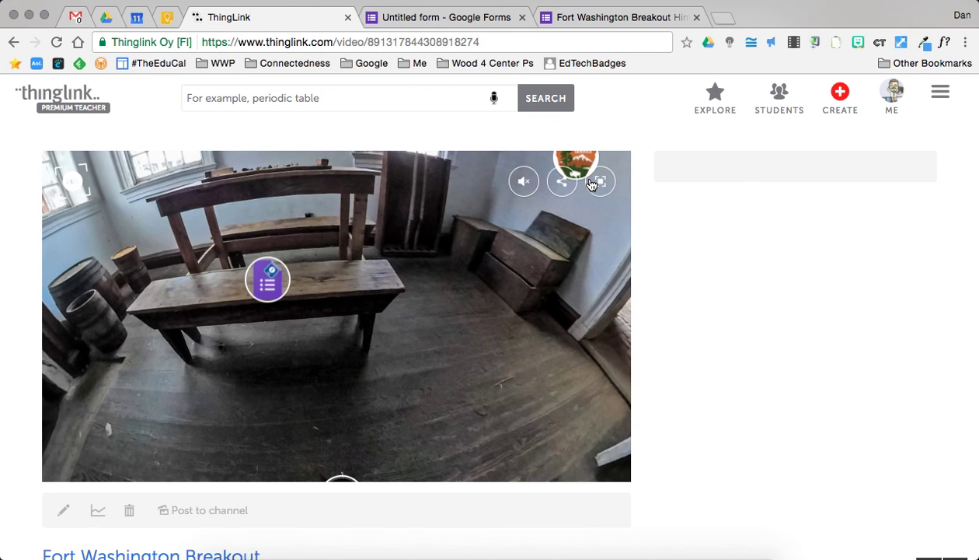
pyautogui.click(583, 180)
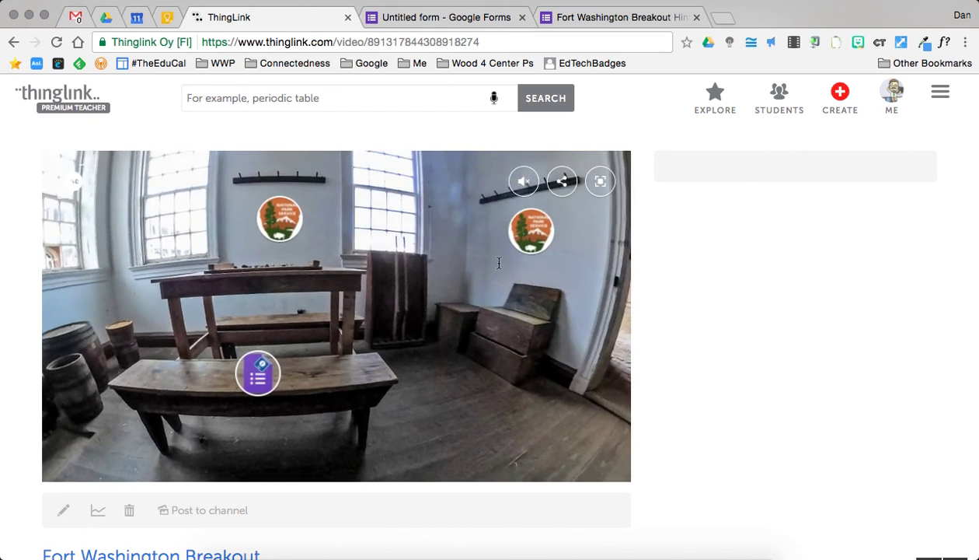